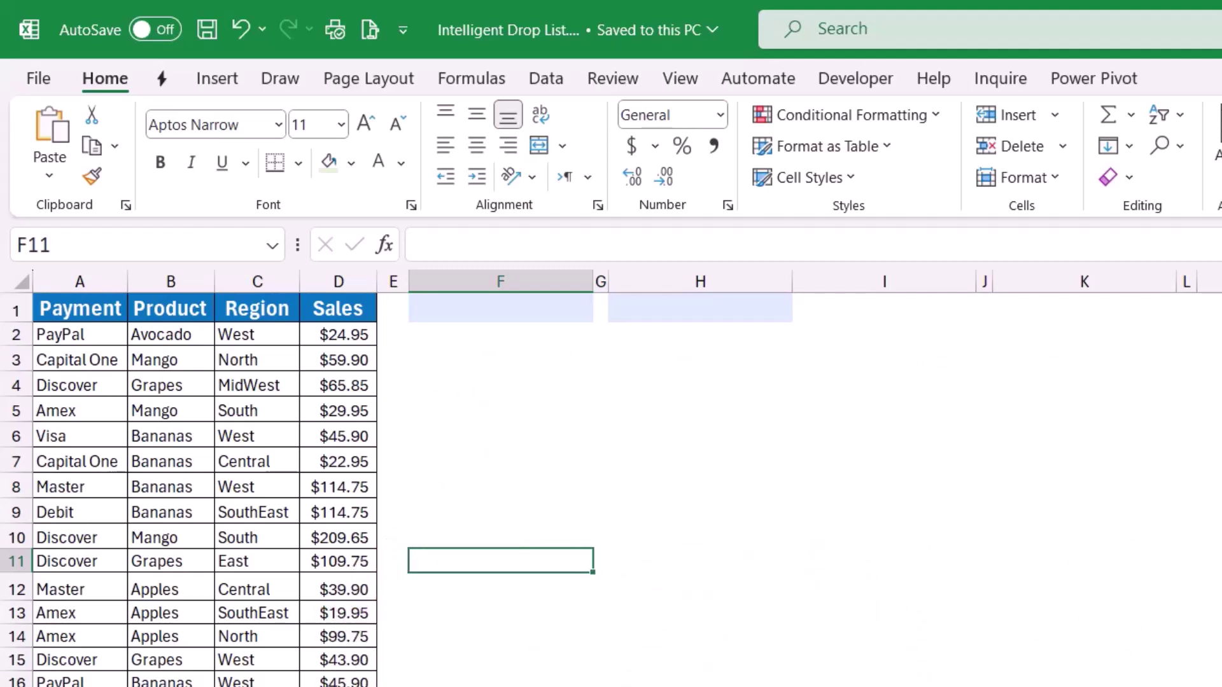
Copy all the Payment values from A2 down to the last row and paste them starting at F1.
left_click(79, 335)
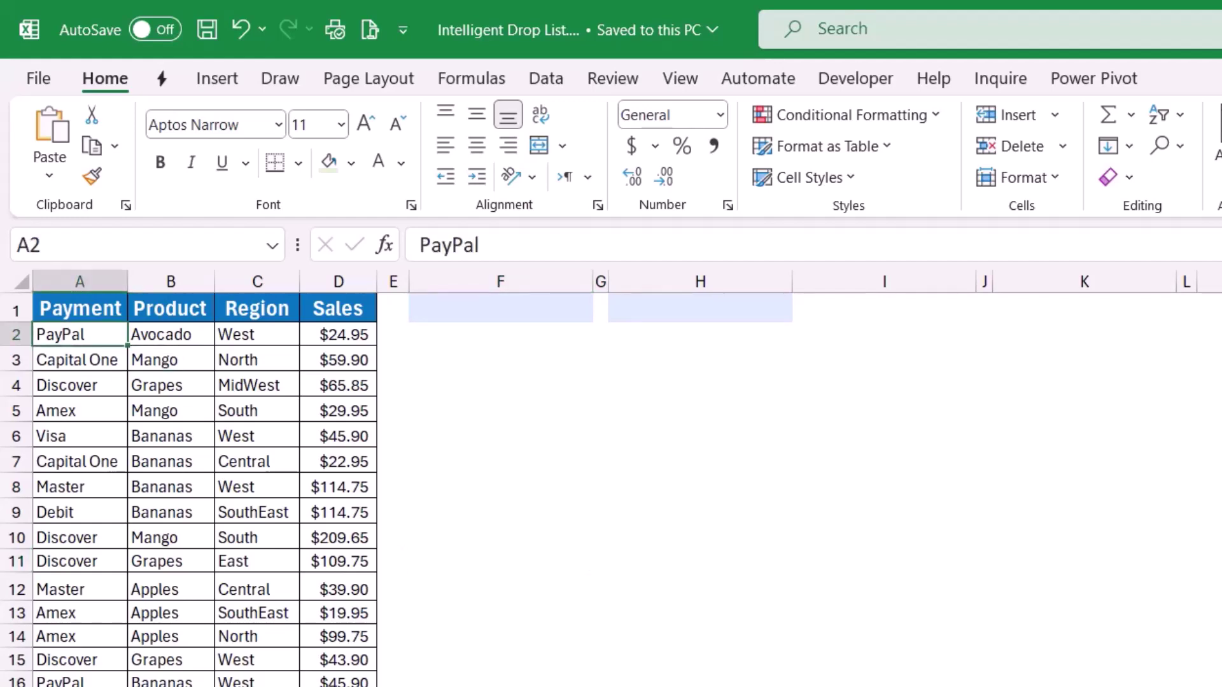
key("ctrl+shift+Down")
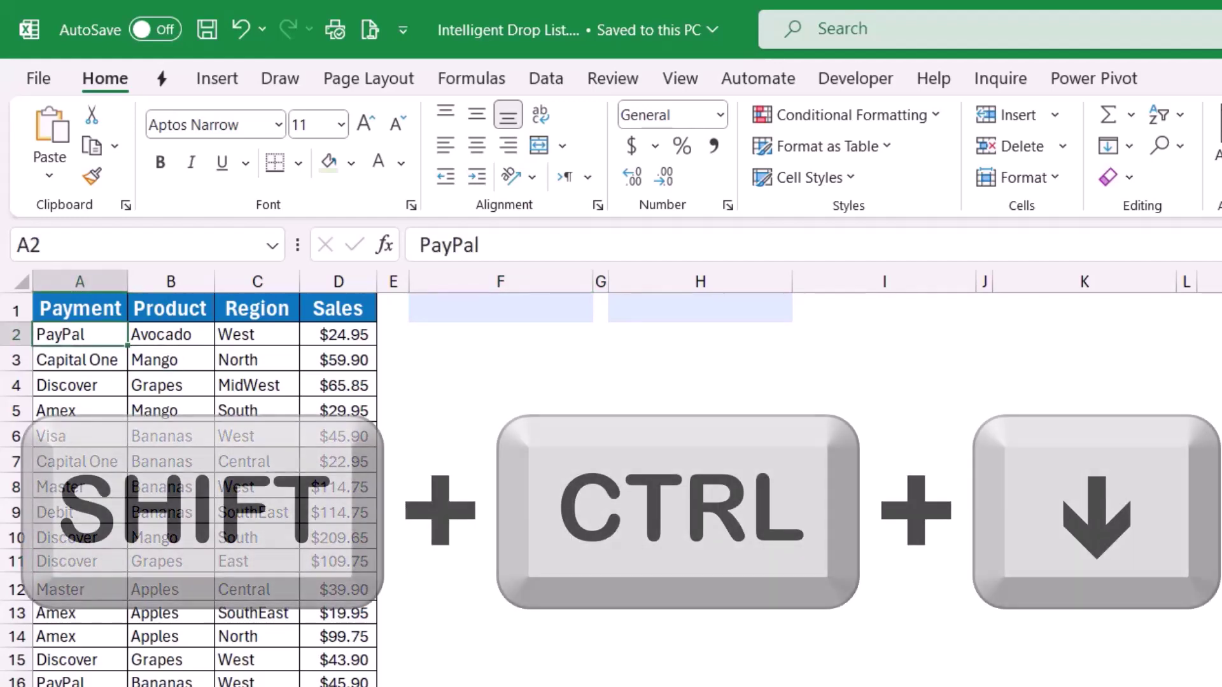
scroll(191, 490, "down", 2)
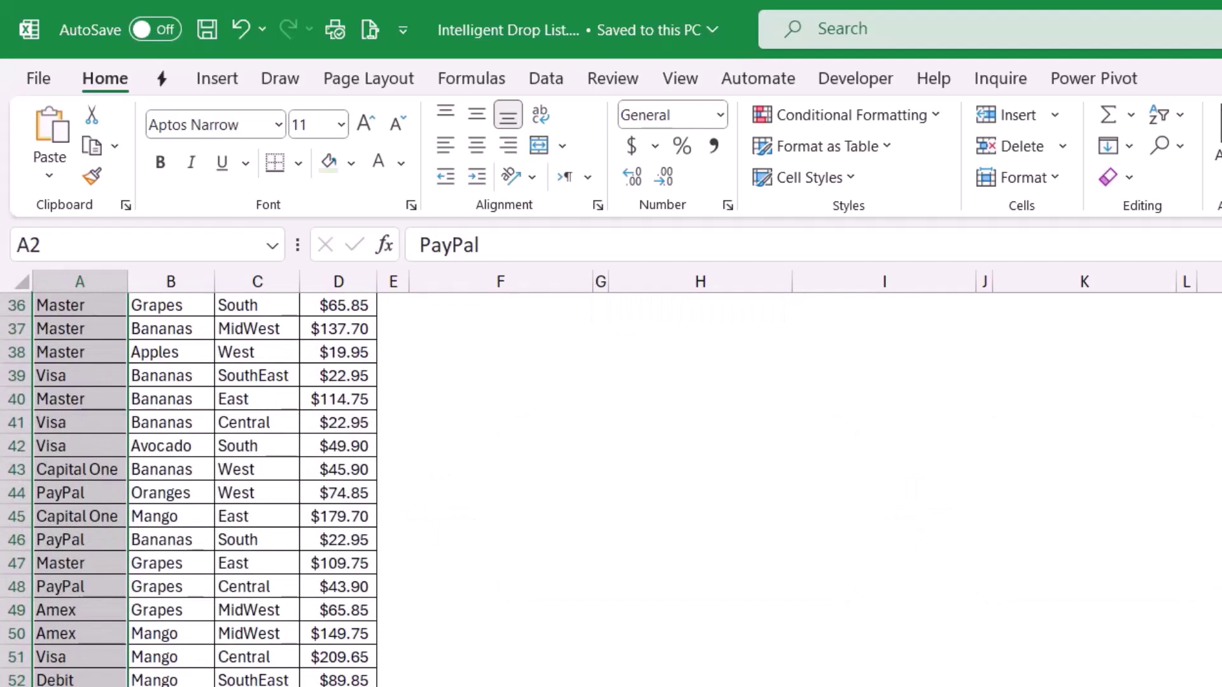
left_click(92, 147)
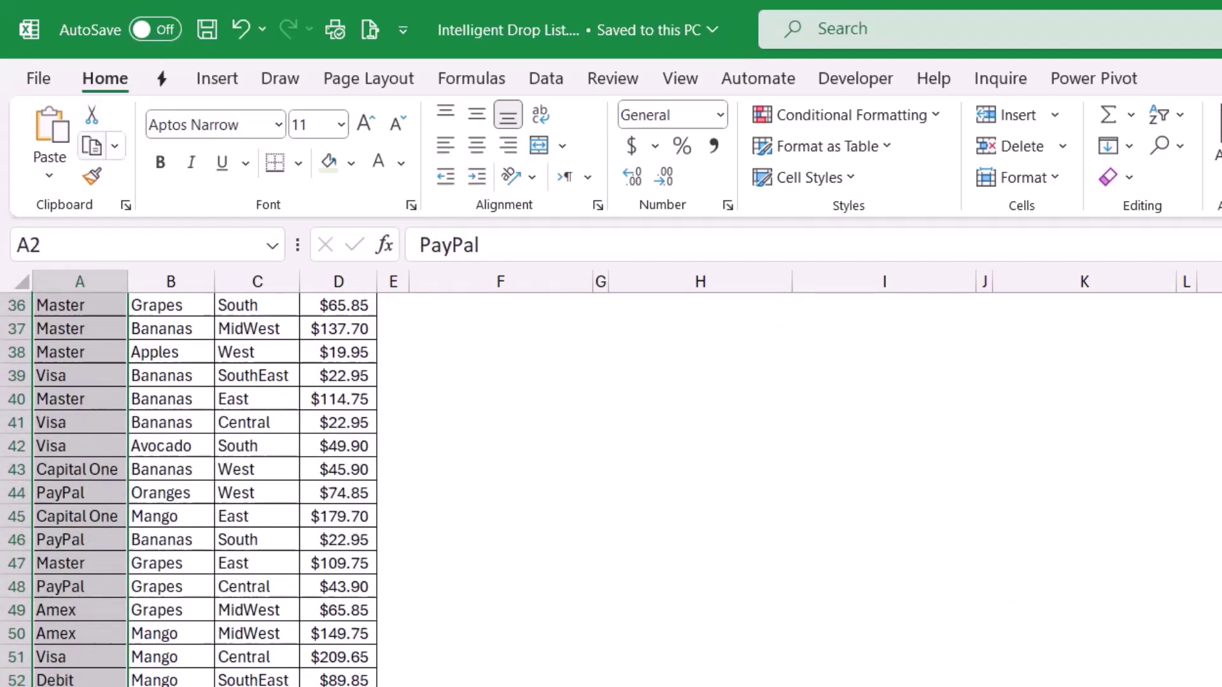
left_click(500, 309)
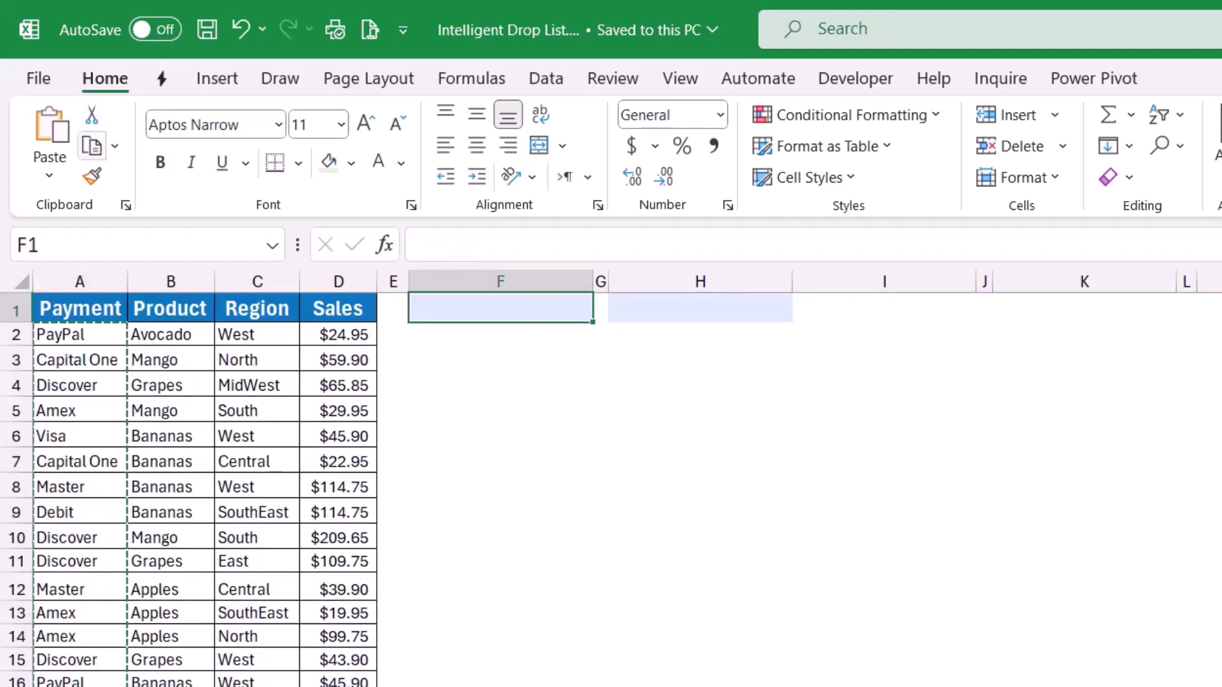
left_click(50, 137)
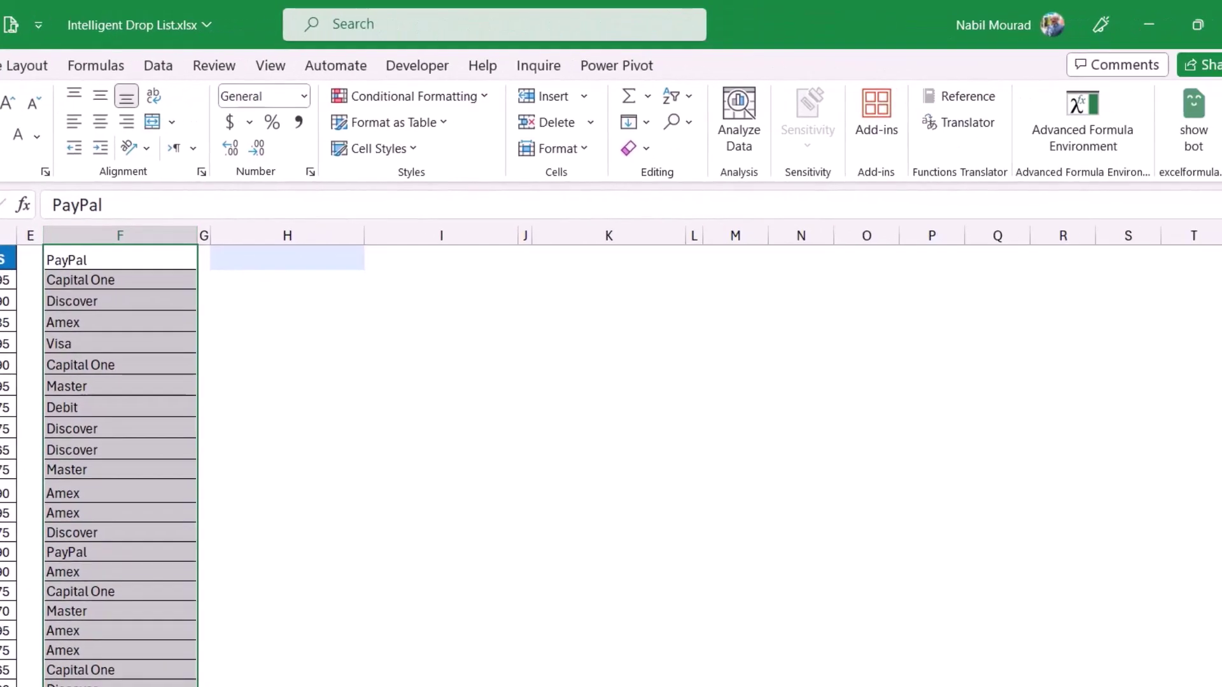
Remove the duplicate values from the pasted list in column F, treating the data as having no headers.
key("alt+a")
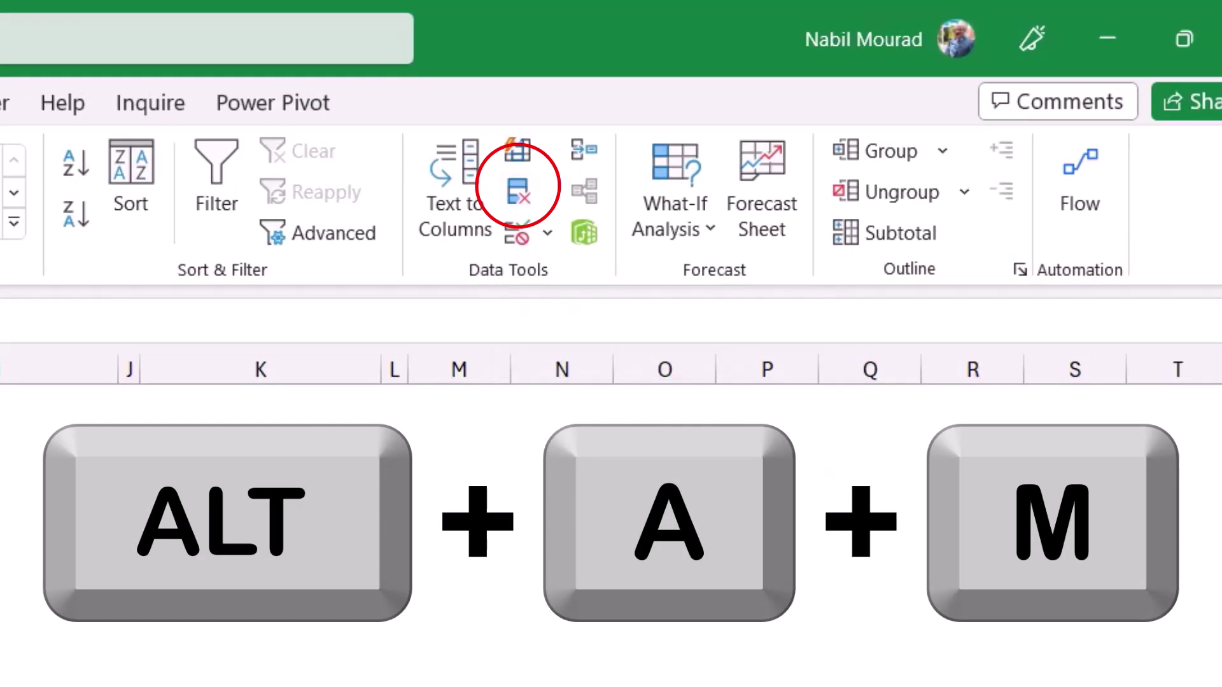
key("alt+a+m")
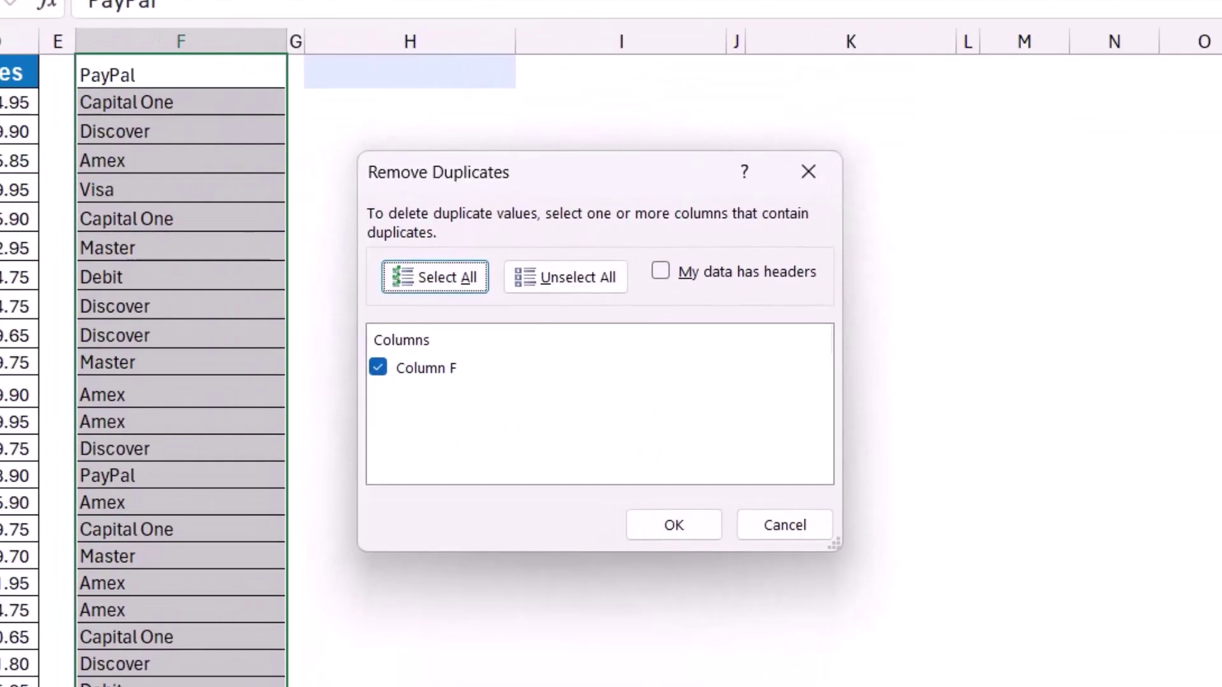
left_click(674, 525)
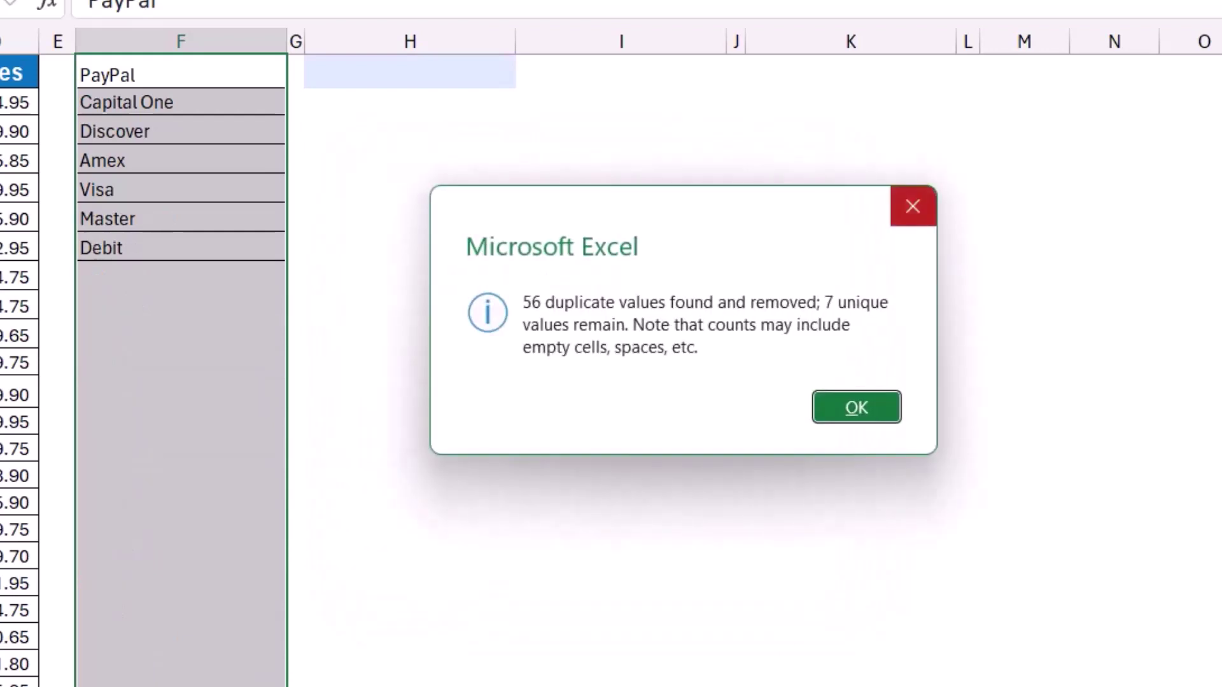
left_click(913, 206)
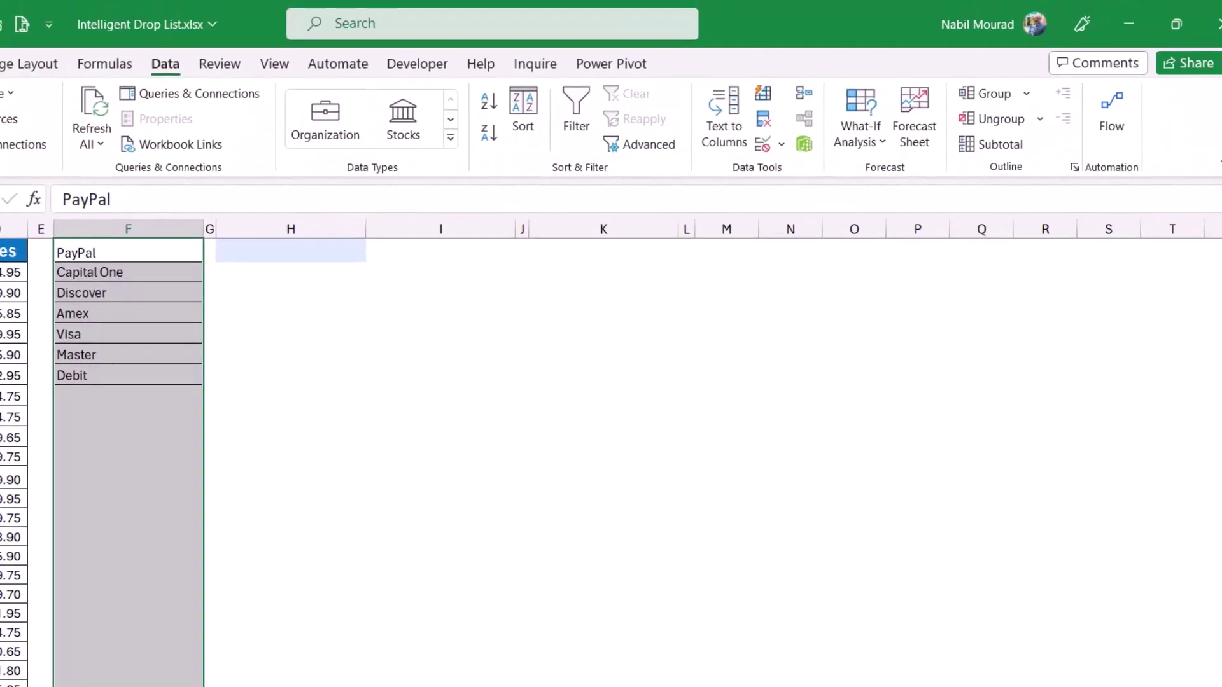
Add list data validation to H1 with the source =$F$1:$F$7.
left_click(290, 250)
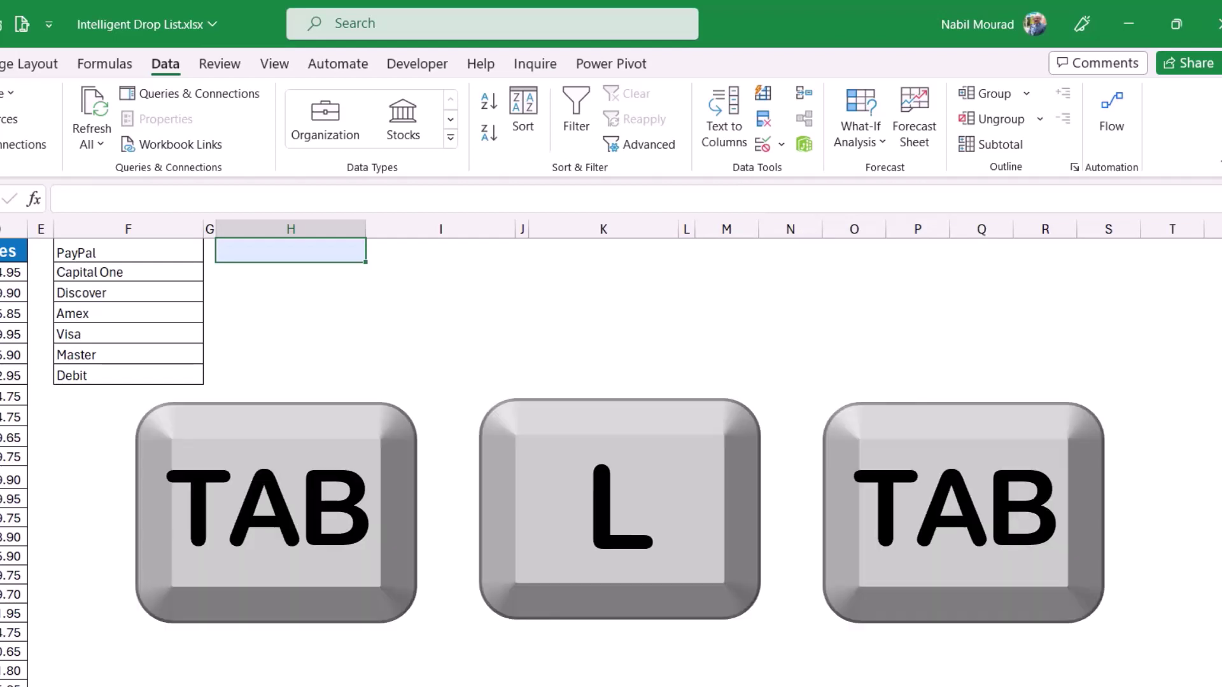
key("alt+d")
key("l")
key("Tab")
key("l")
key("Tab")
left_click_drag(184, 252, 127, 376)
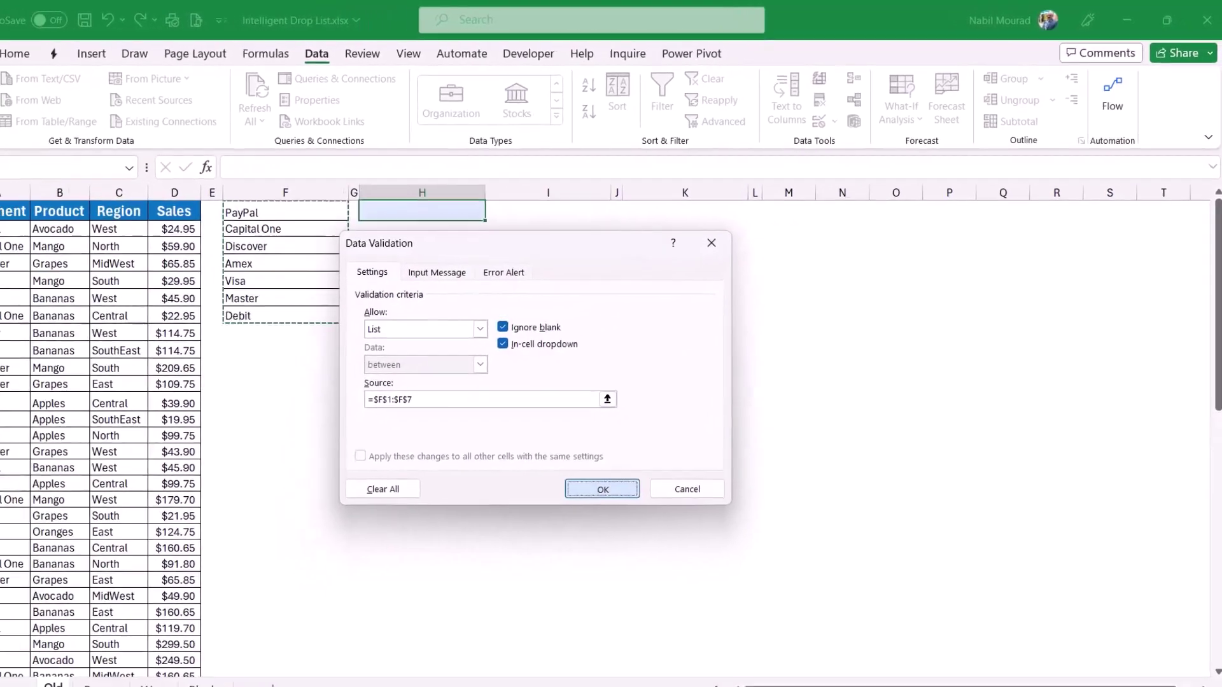
key("Return")
Choose Discover from the drop-down list in H1.
key("alt+Down")
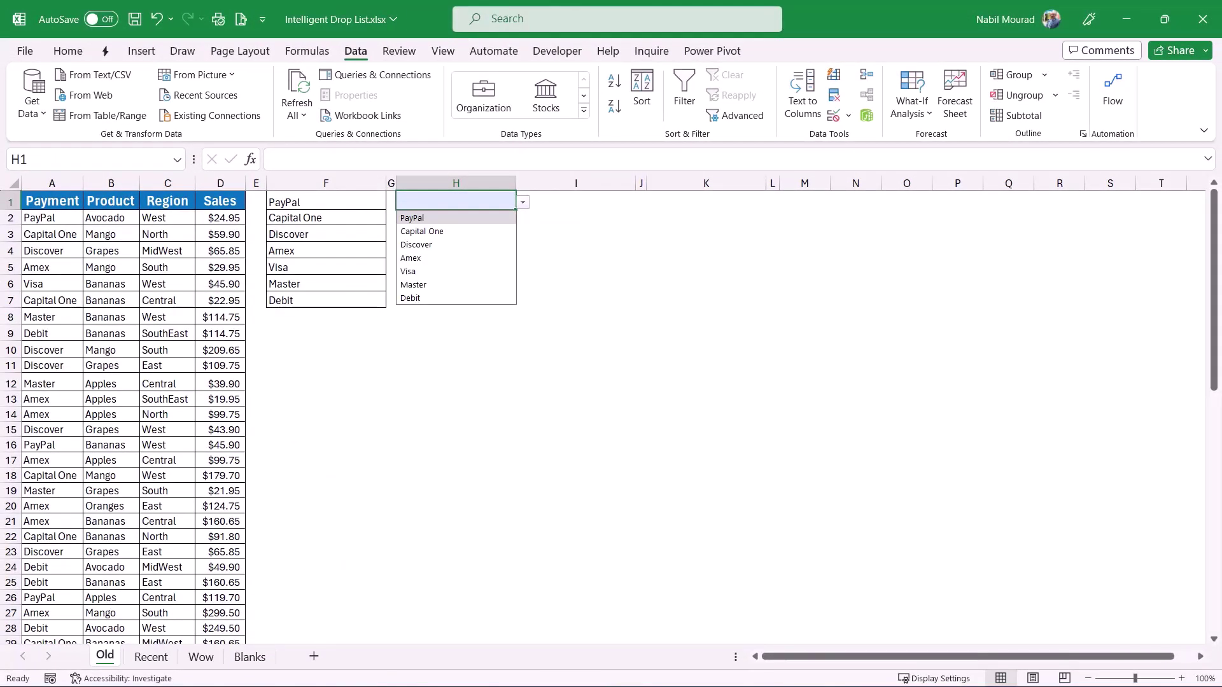
key("Down")
key("Down")
key("Return")
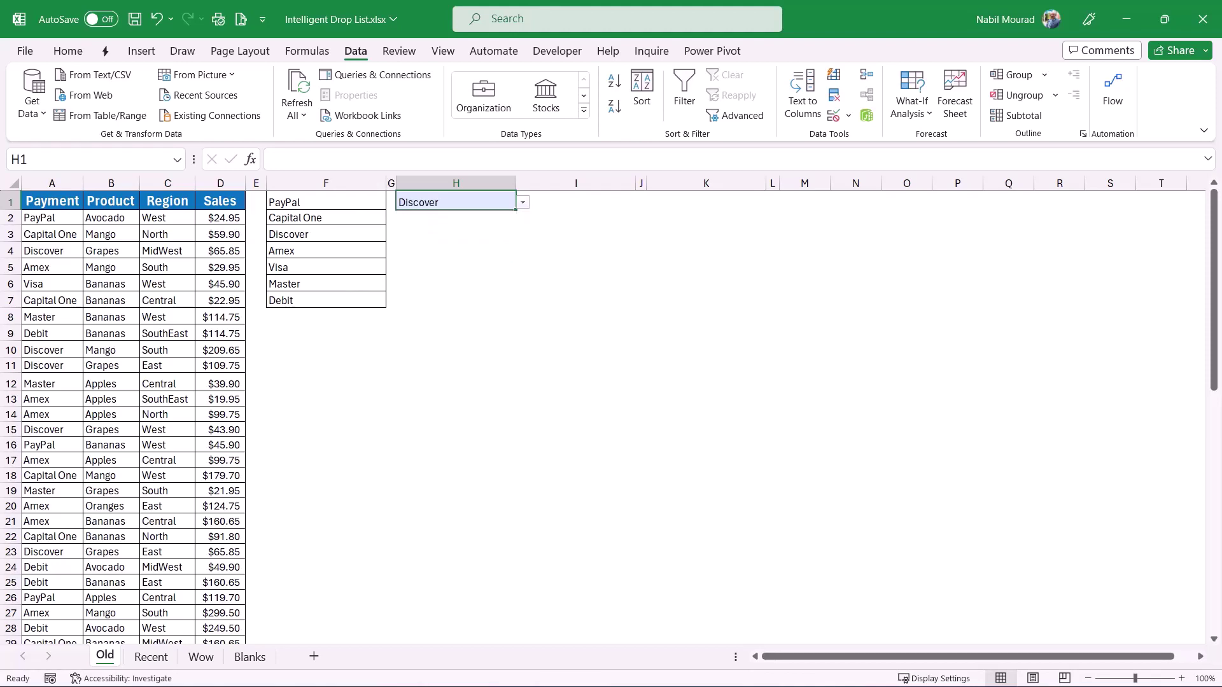
On the Recent sheet, enter =UNIQUE(A2:A64) in F1 to extract the distinct payment methods.
key("ctrl+Page_Down")
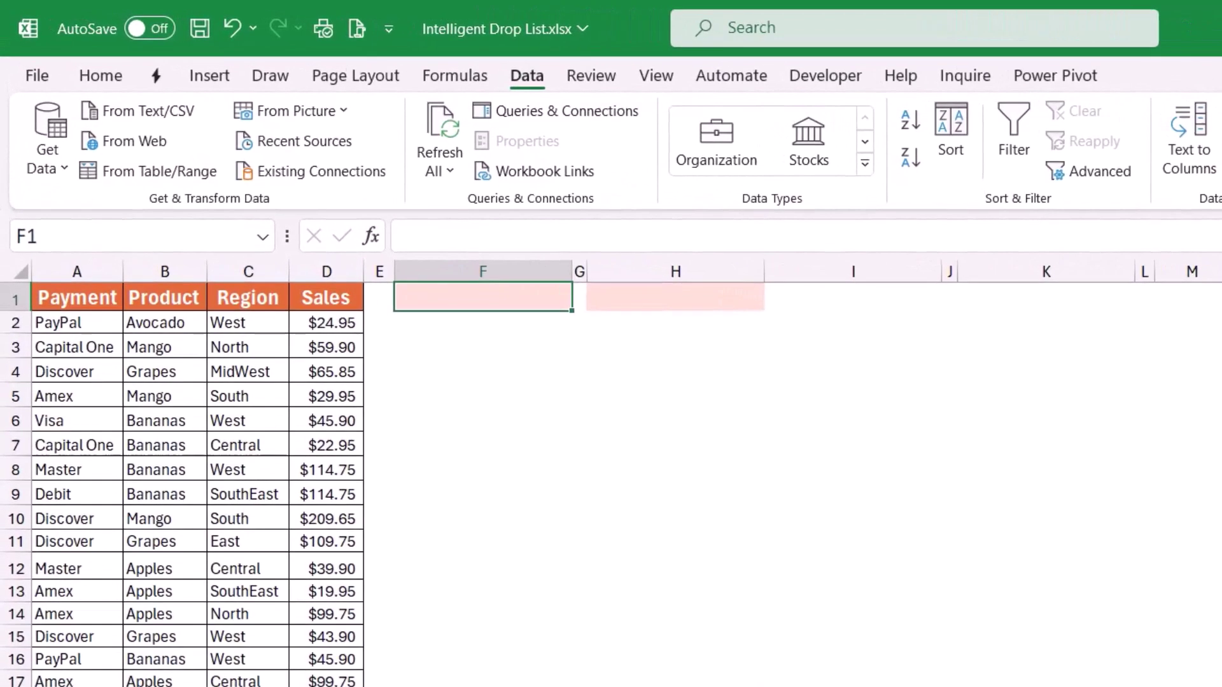
type("=uniq")
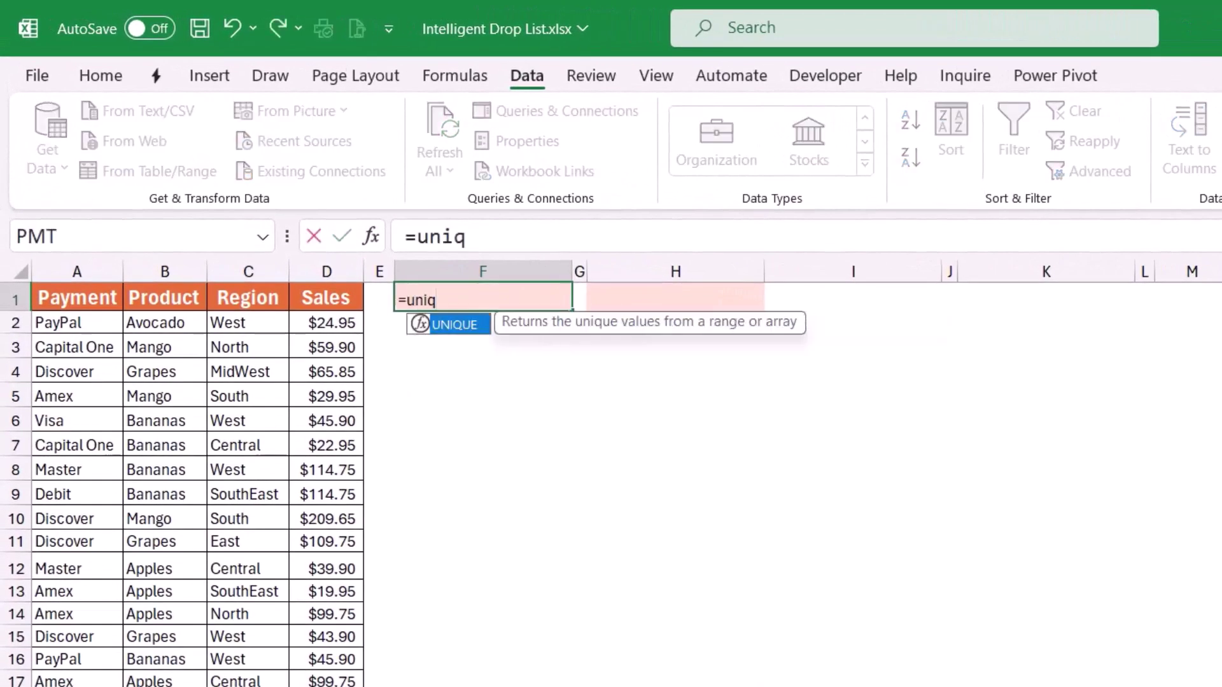
key("Tab")
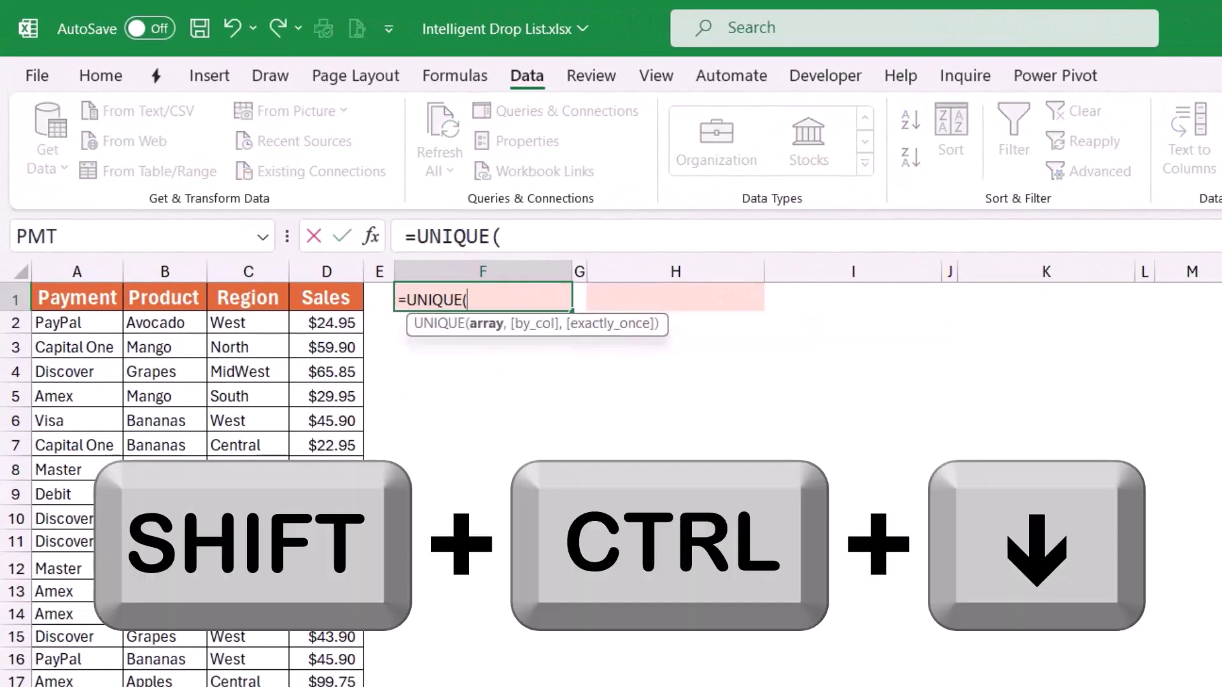
left_click(77, 323)
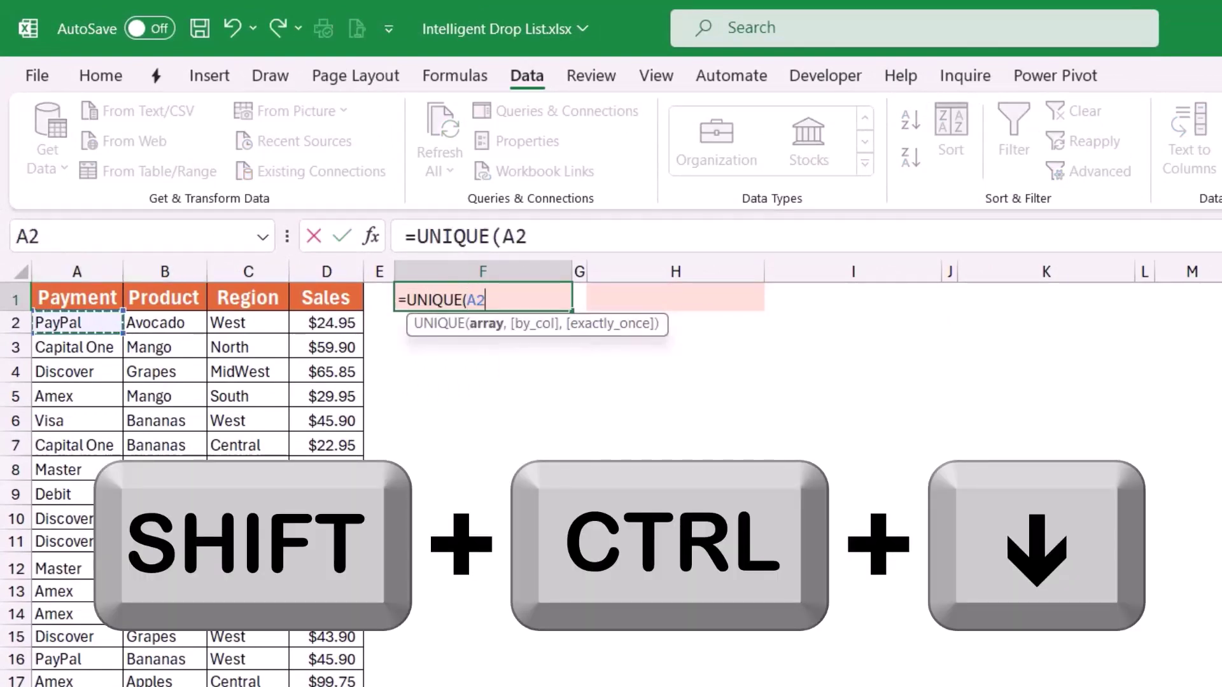
key("ctrl+shift+Down")
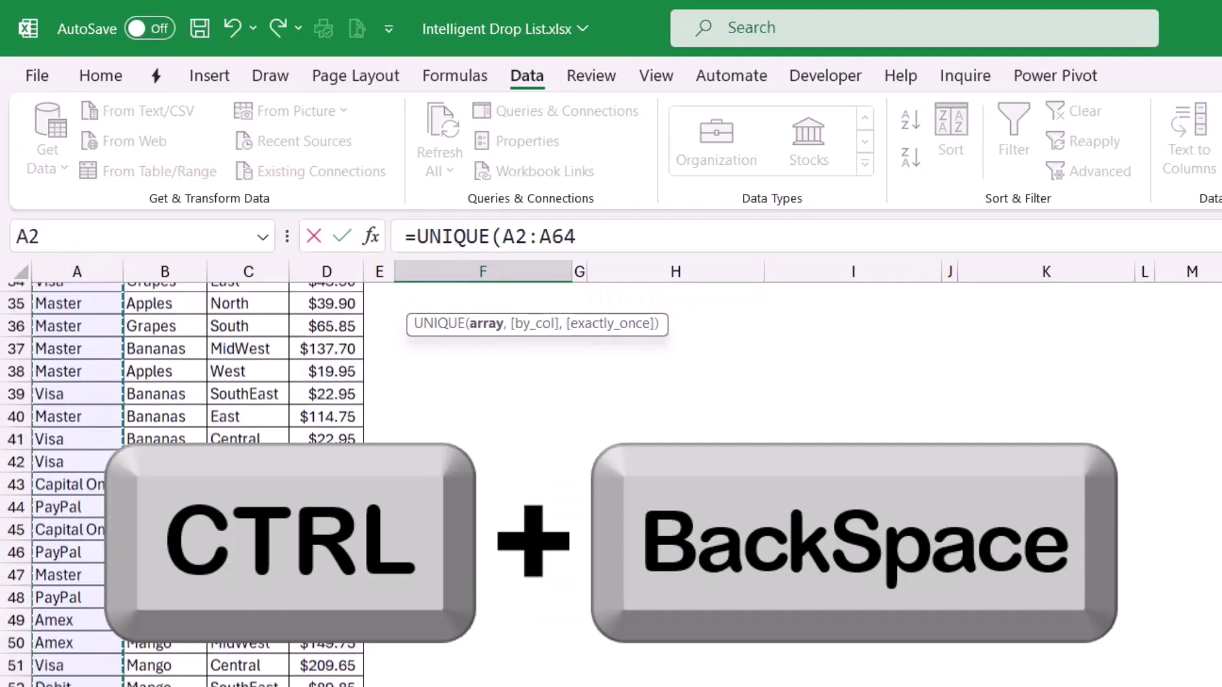
key("ctrl+BackSpace")
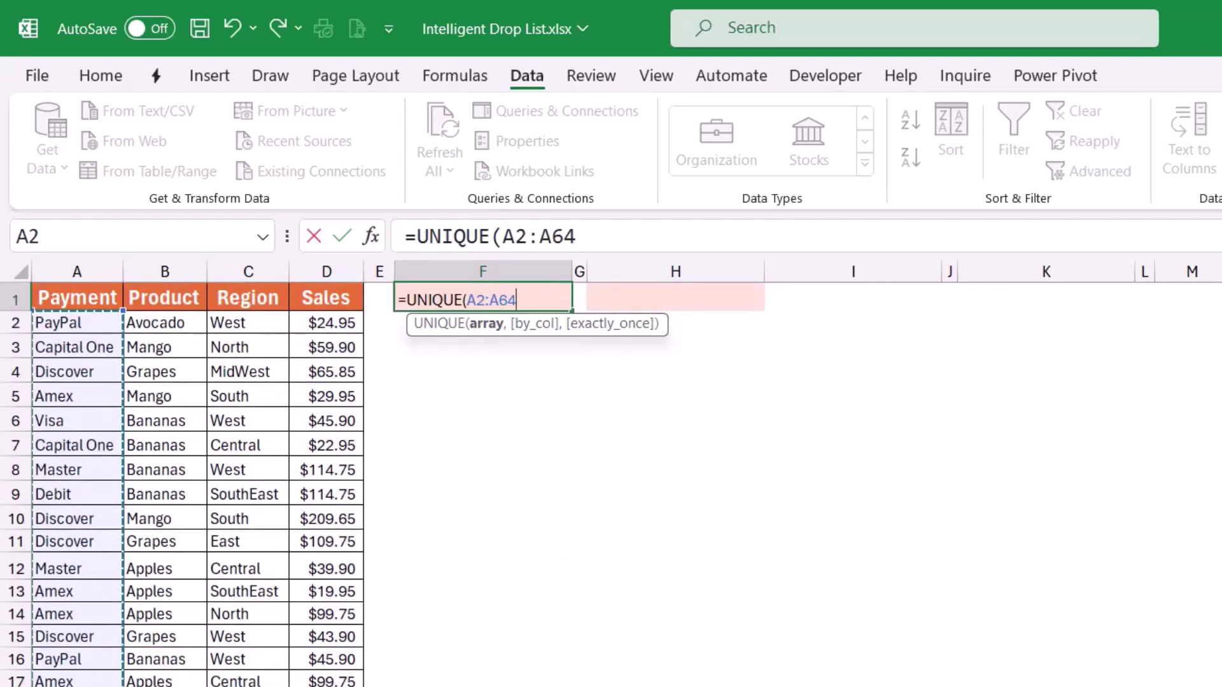
type(")")
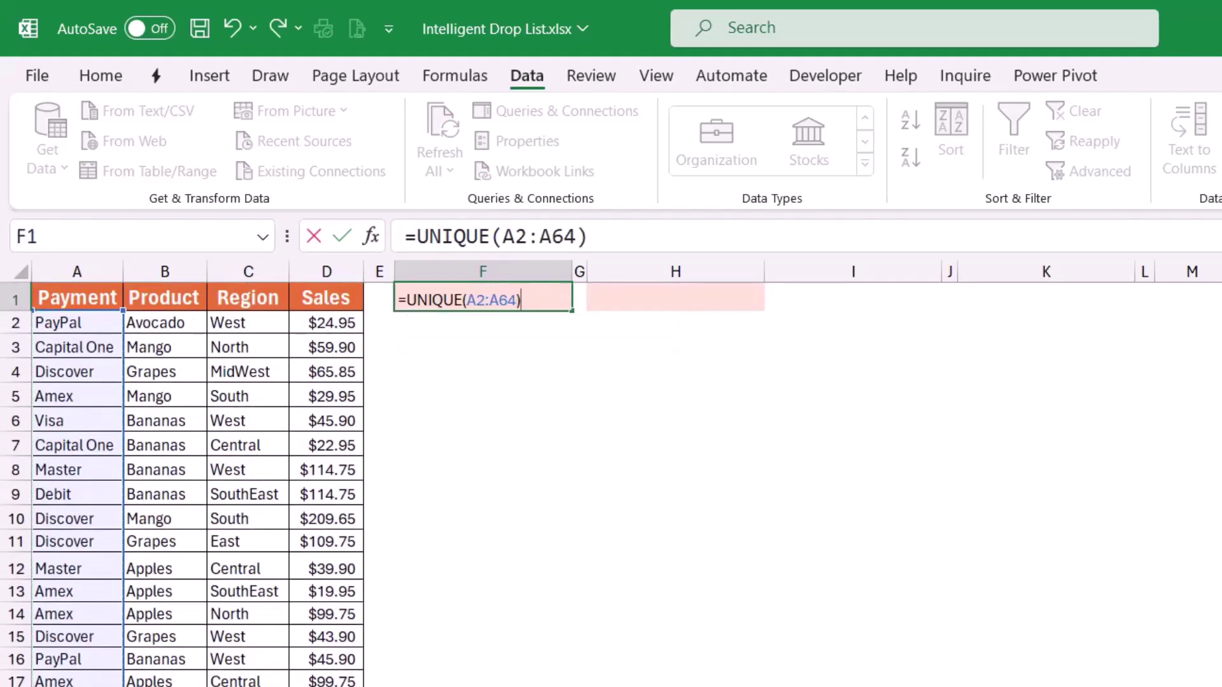
key("Return")
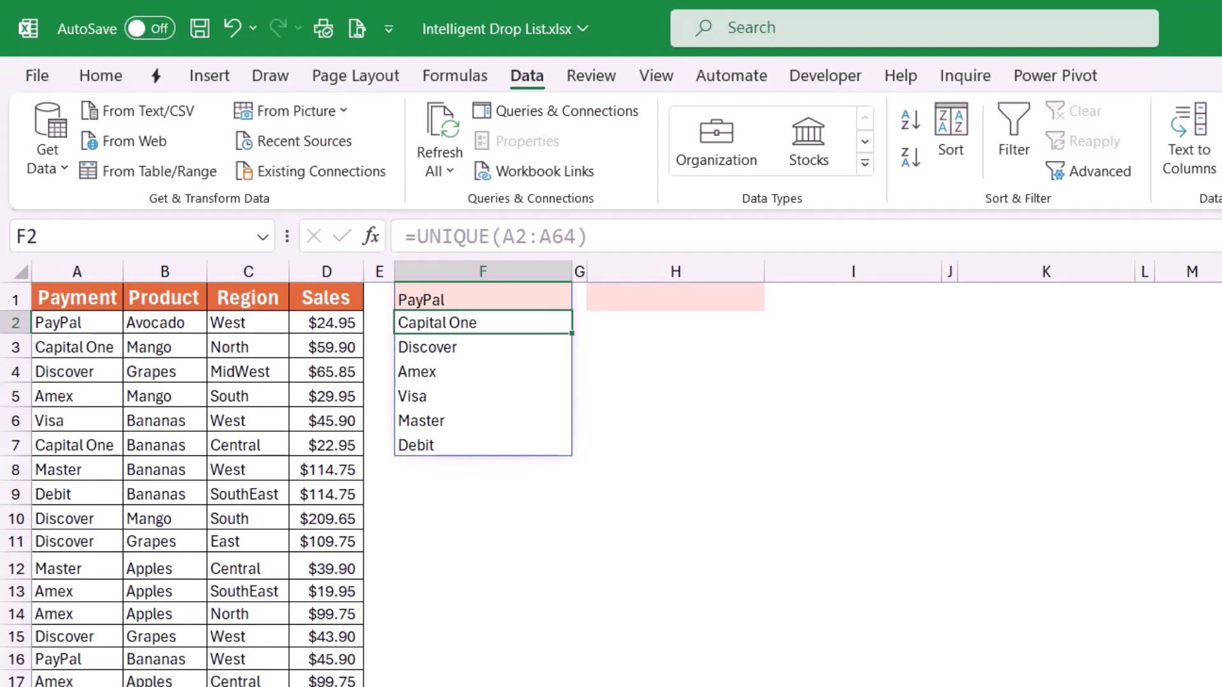
Add list data validation to H1 using the spilled range =$F$1# as the source.
left_click(676, 297)
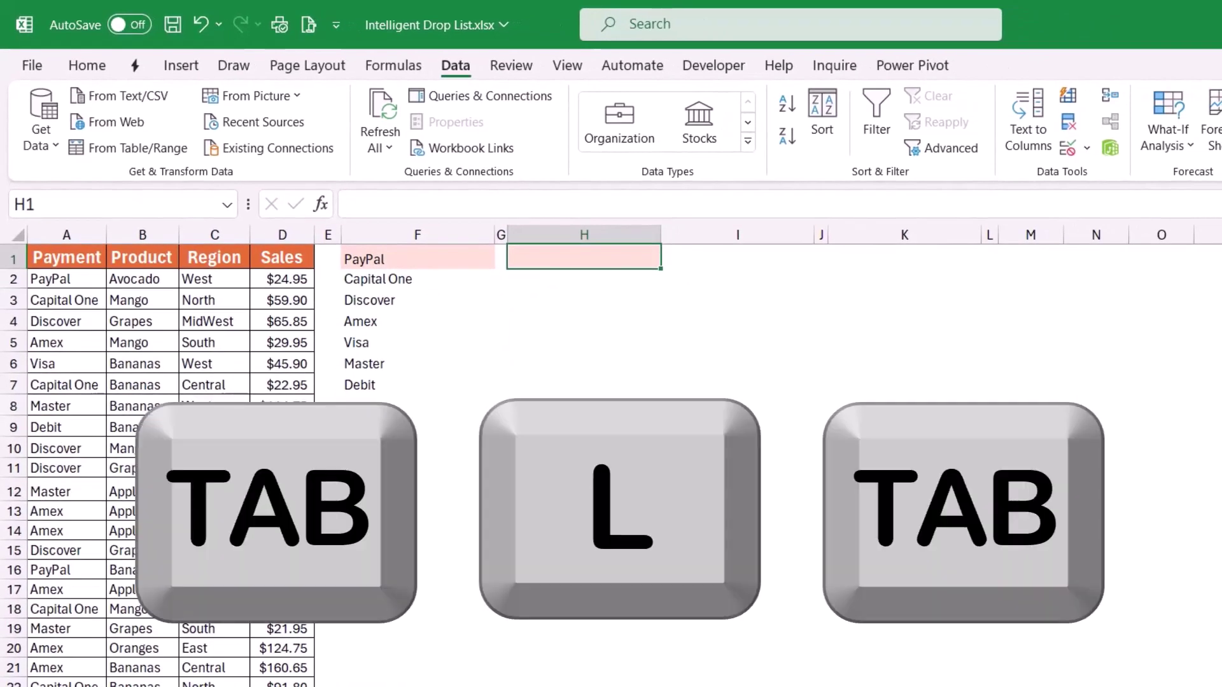
key("alt+d")
key("l")
key("l")
key("Tab")
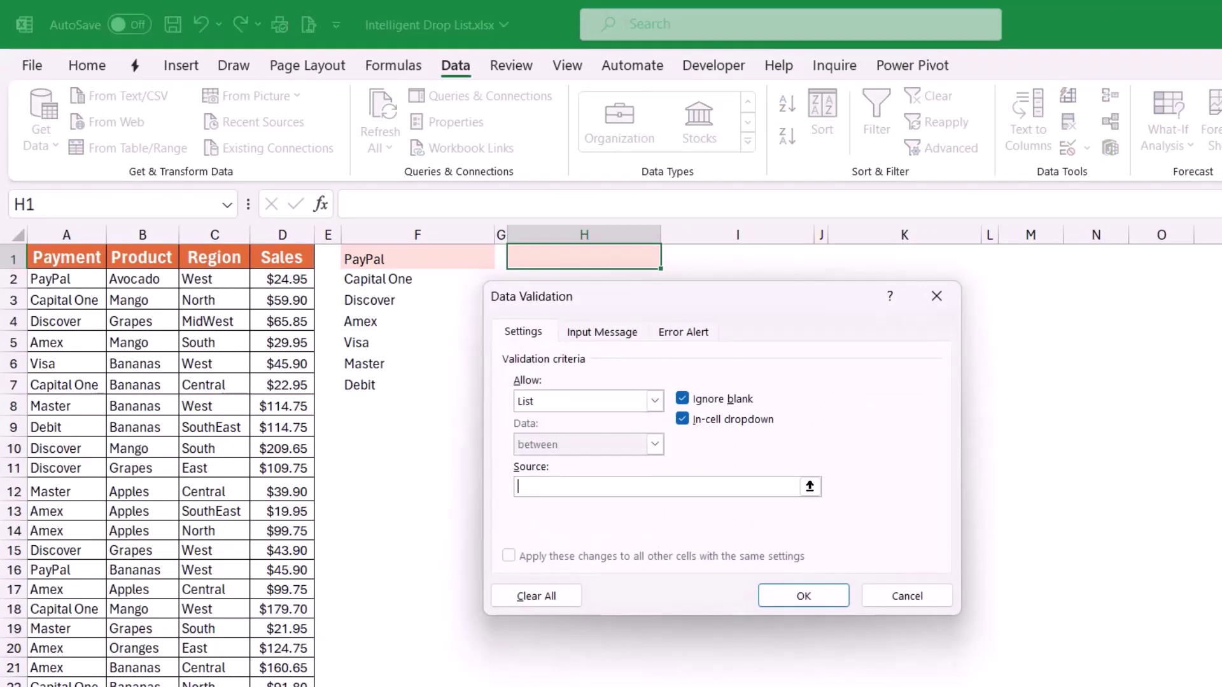
left_click(418, 258)
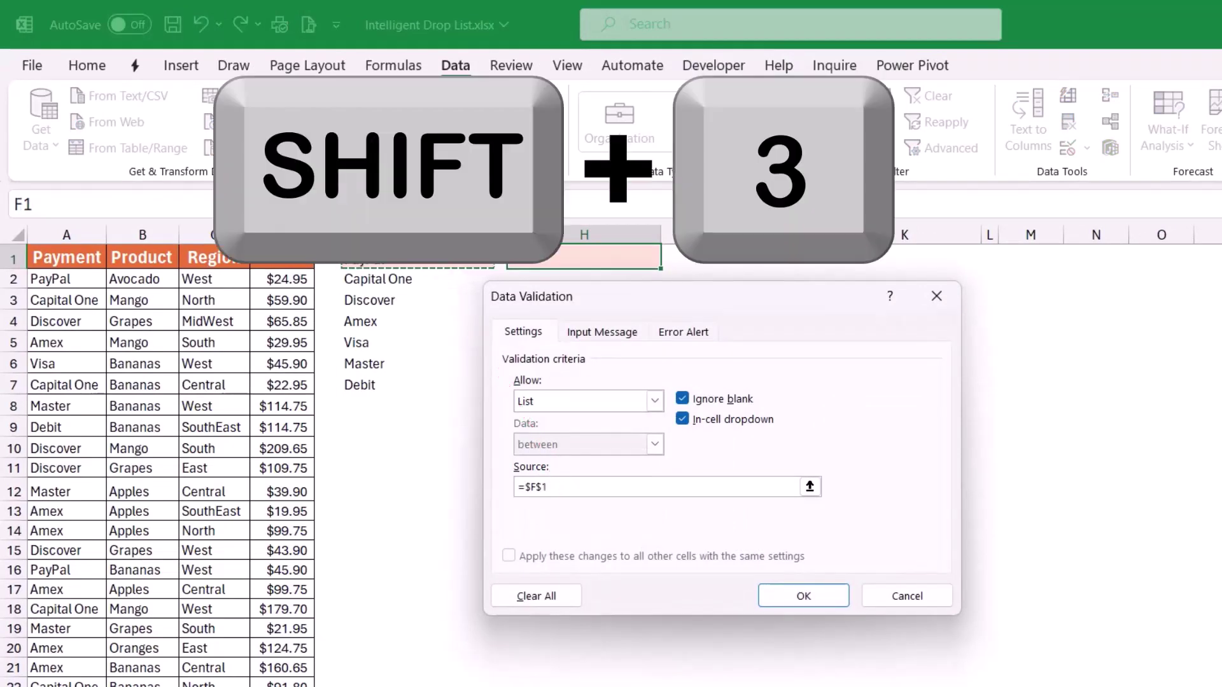
type("#")
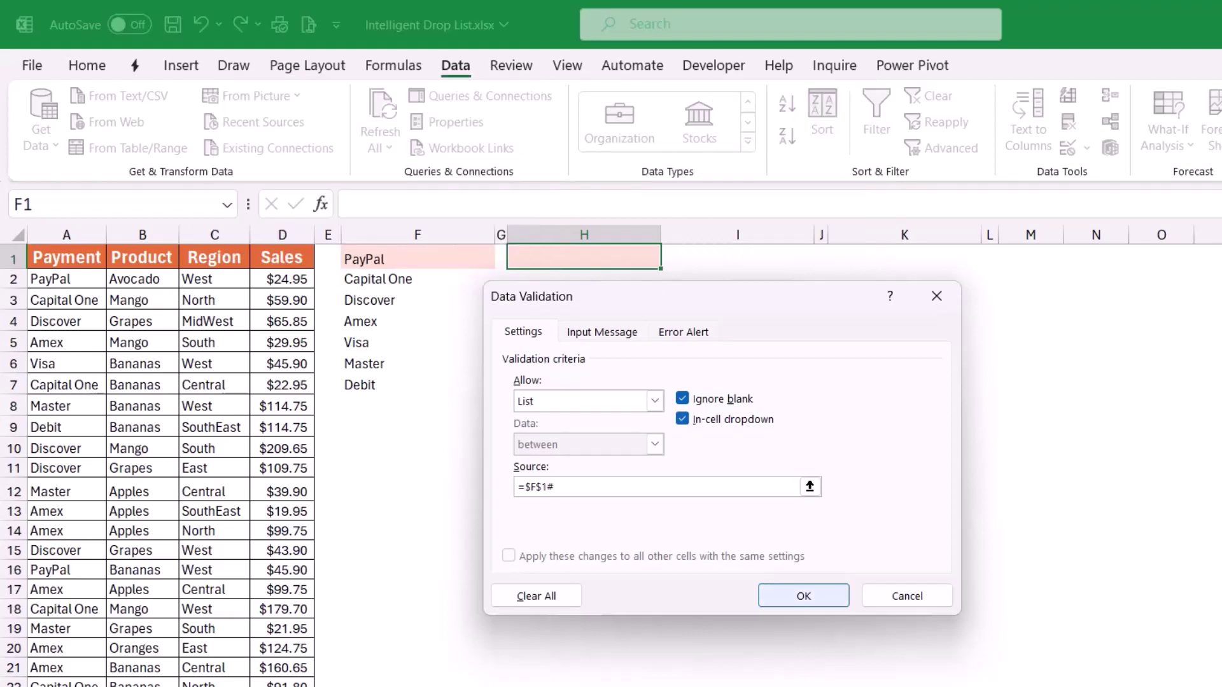
key("Return")
Pick a payment method from the drop-down list in H1 of the Recent sheet.
key("alt+Down")
key("Down")
key("Down")
key("Down")
key("Down")
key("Return")
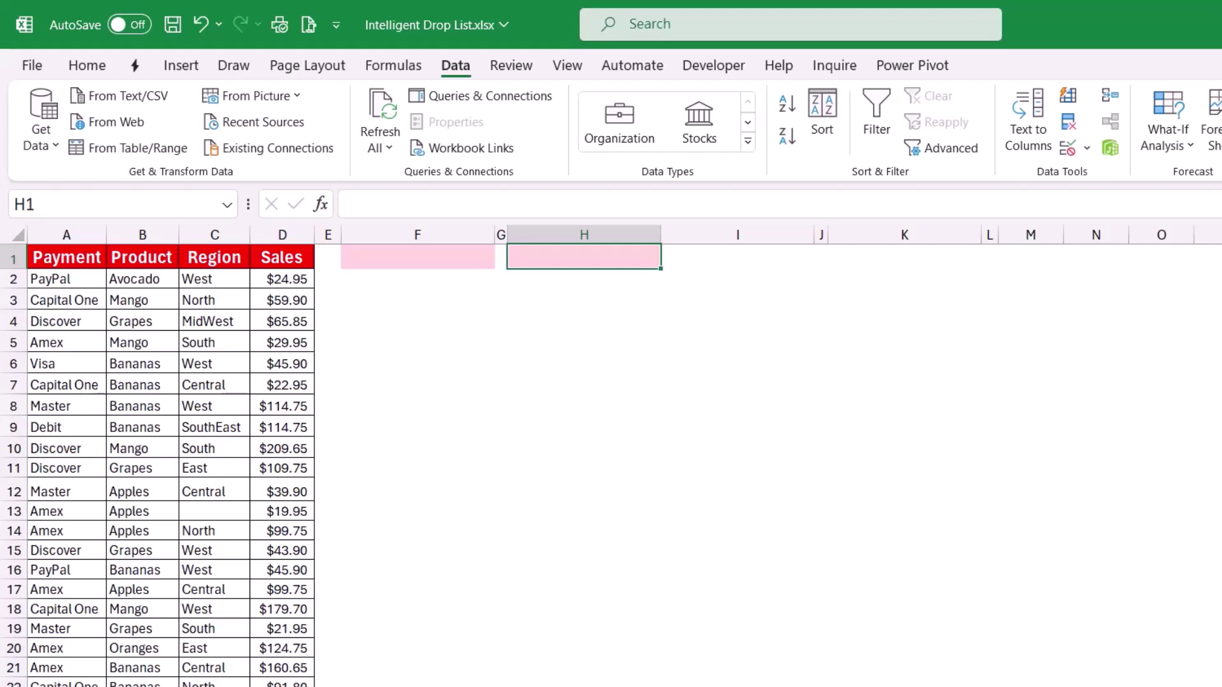
Add list data validation to F1 with the raw Payment column, =$A$2:$A$64, as the source.
left_click(418, 257)
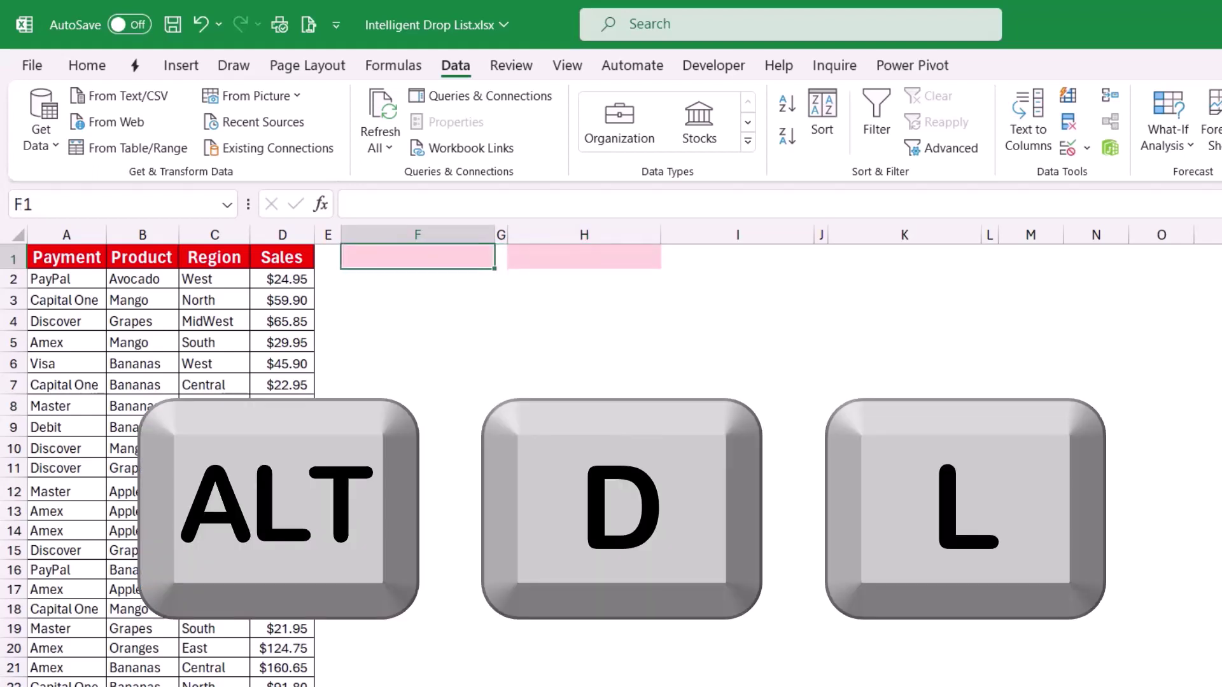
key("alt+d")
key("l")
key("Tab")
key("l")
key("Tab")
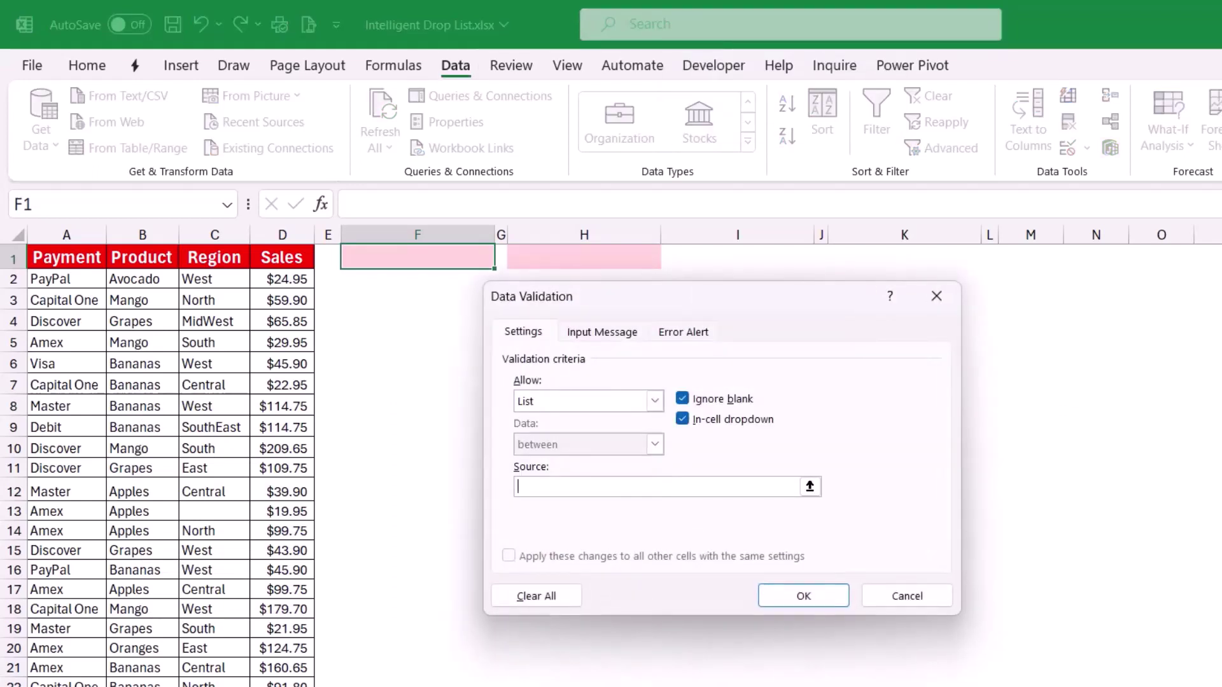
left_click(66, 280)
key("ctrl+shift+Down")
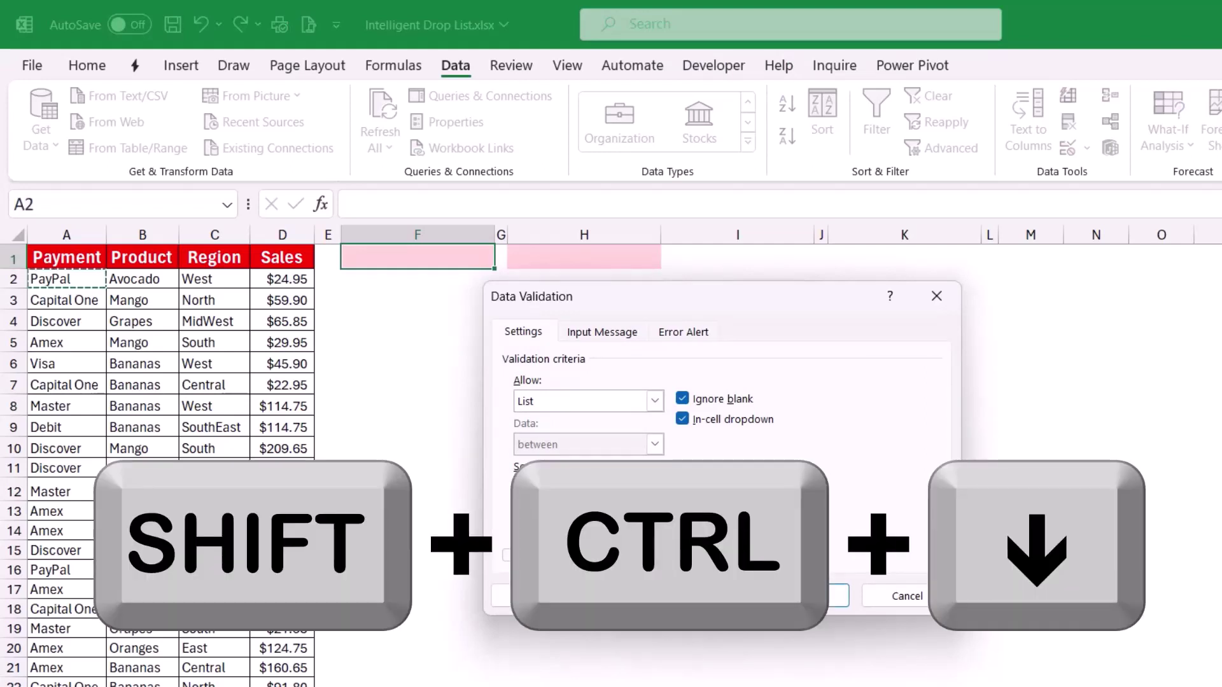
key("ctrl+BackSpace")
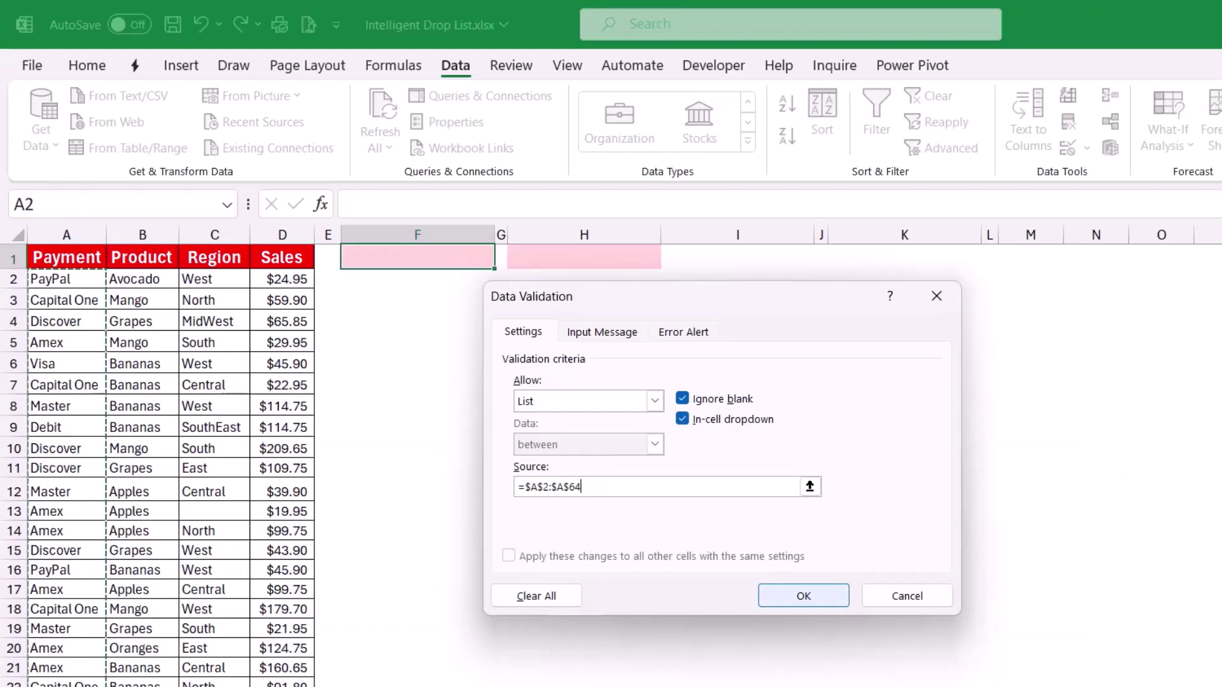
left_click(804, 594)
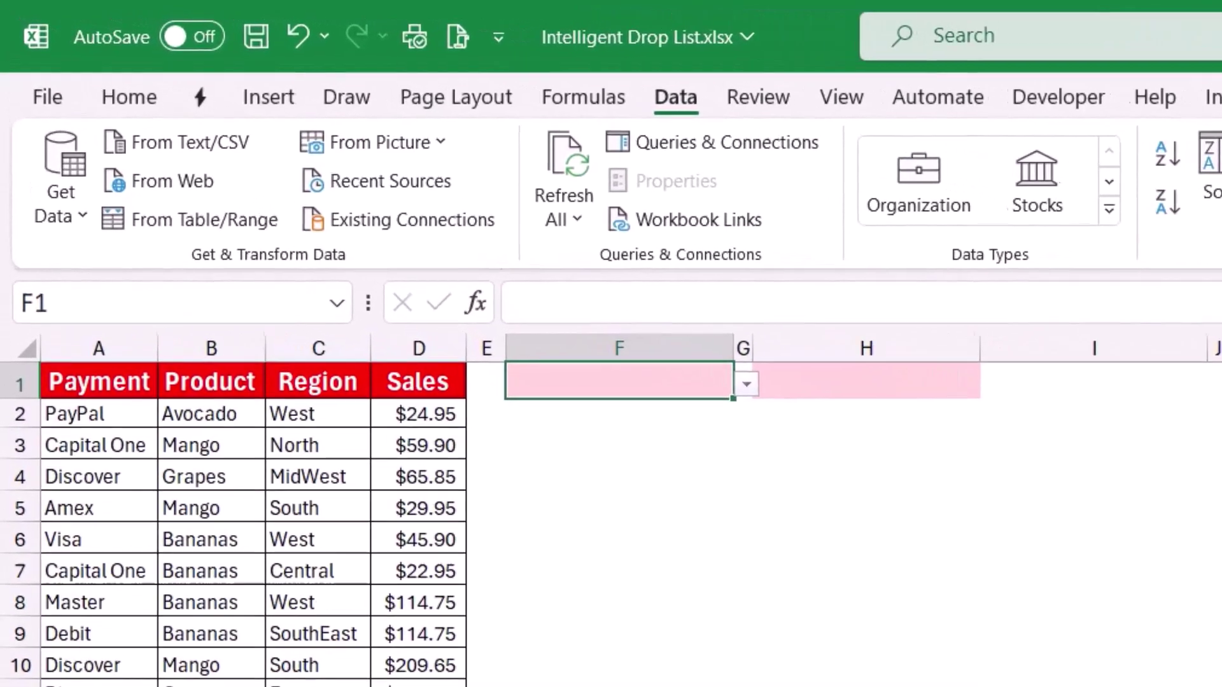
Choose PayPal from the drop-down list in F1.
key("alt+Down")
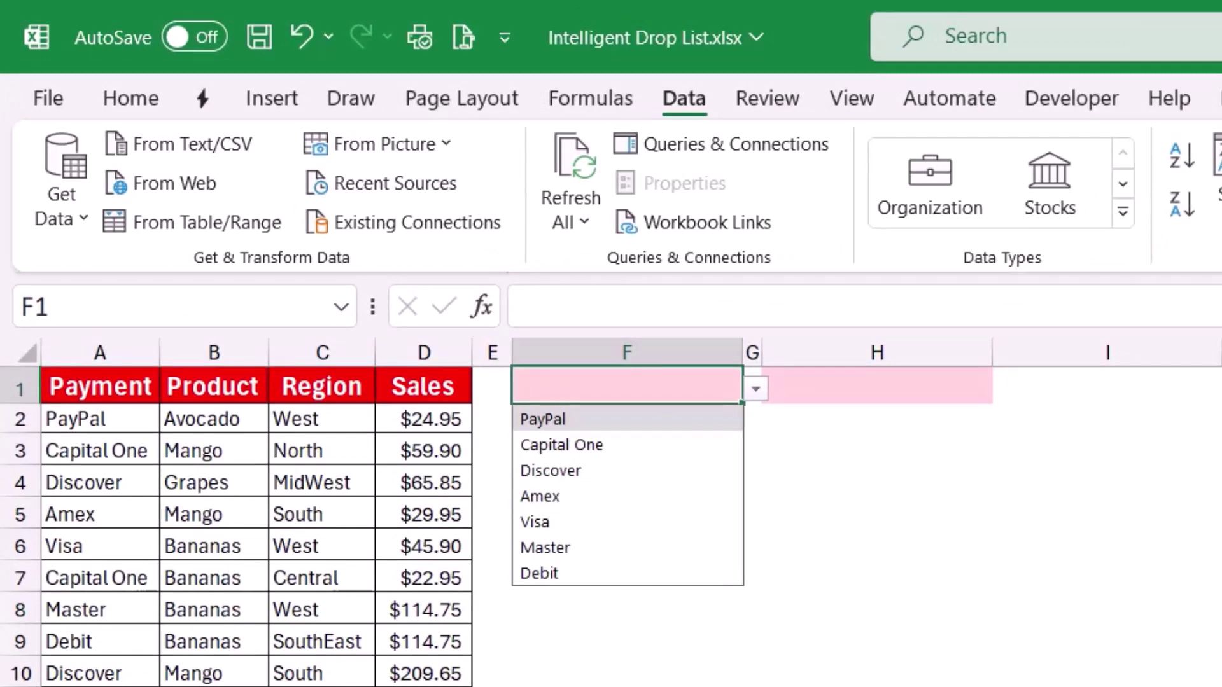
key("Down")
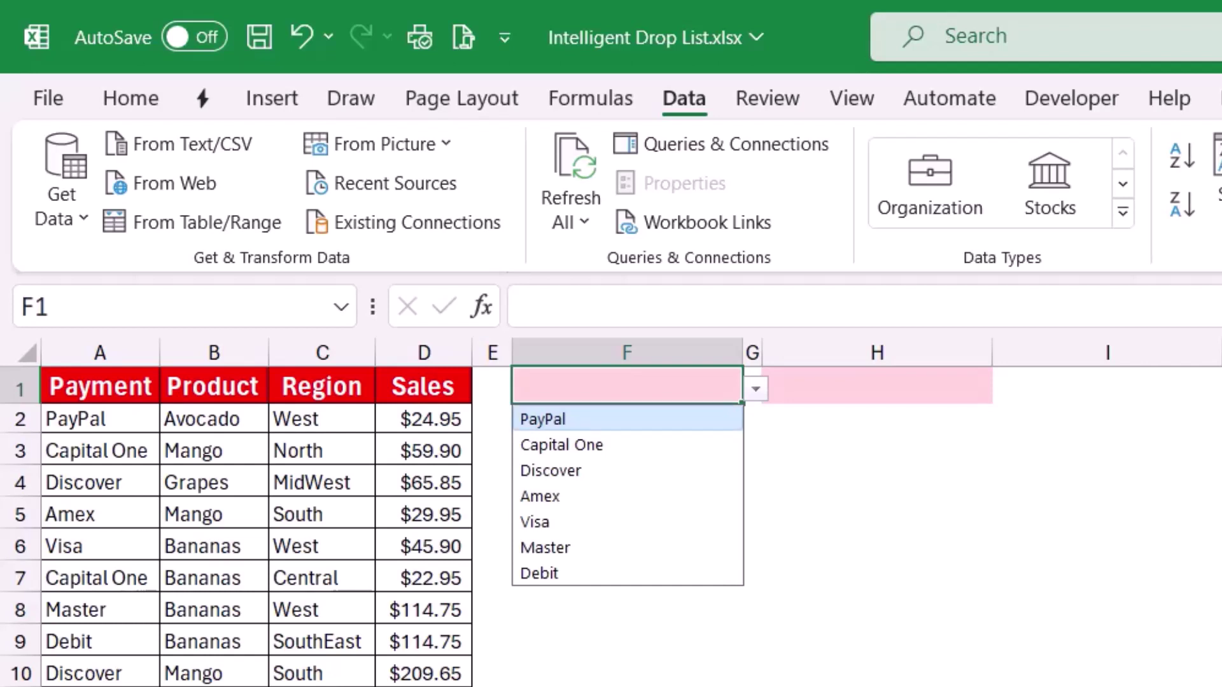
key("Return")
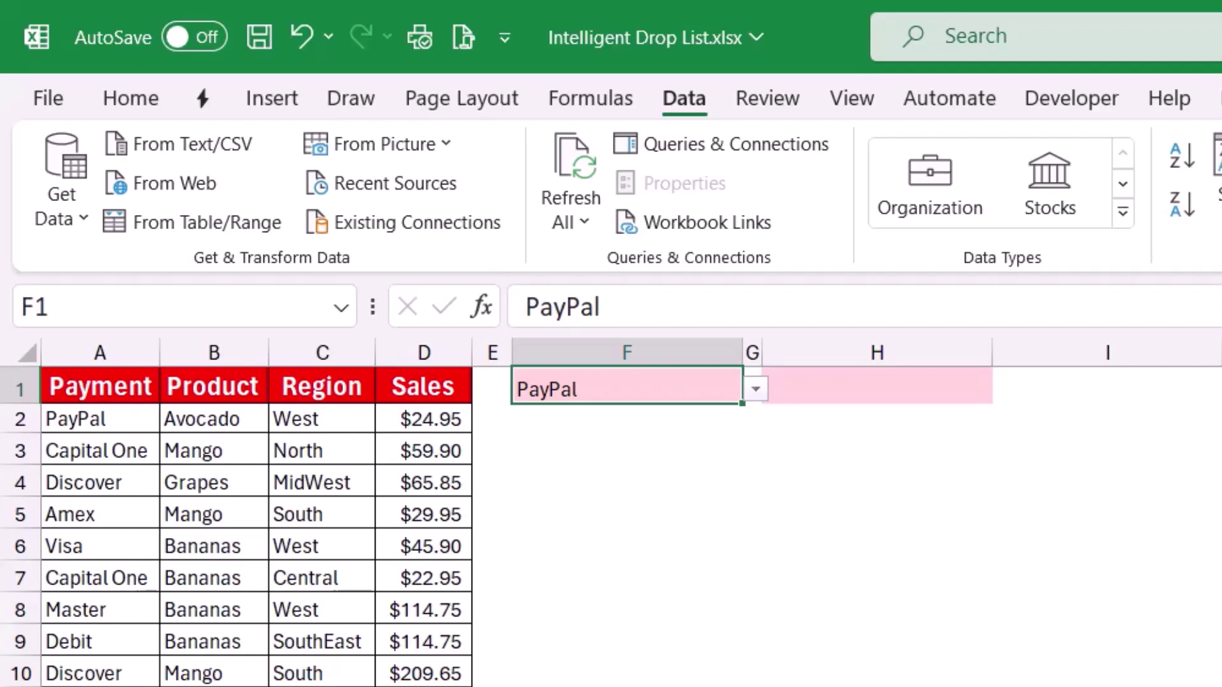
Filter the drop-down list in F1 by the letter D and choose Discover.
type("D")
key("Down")
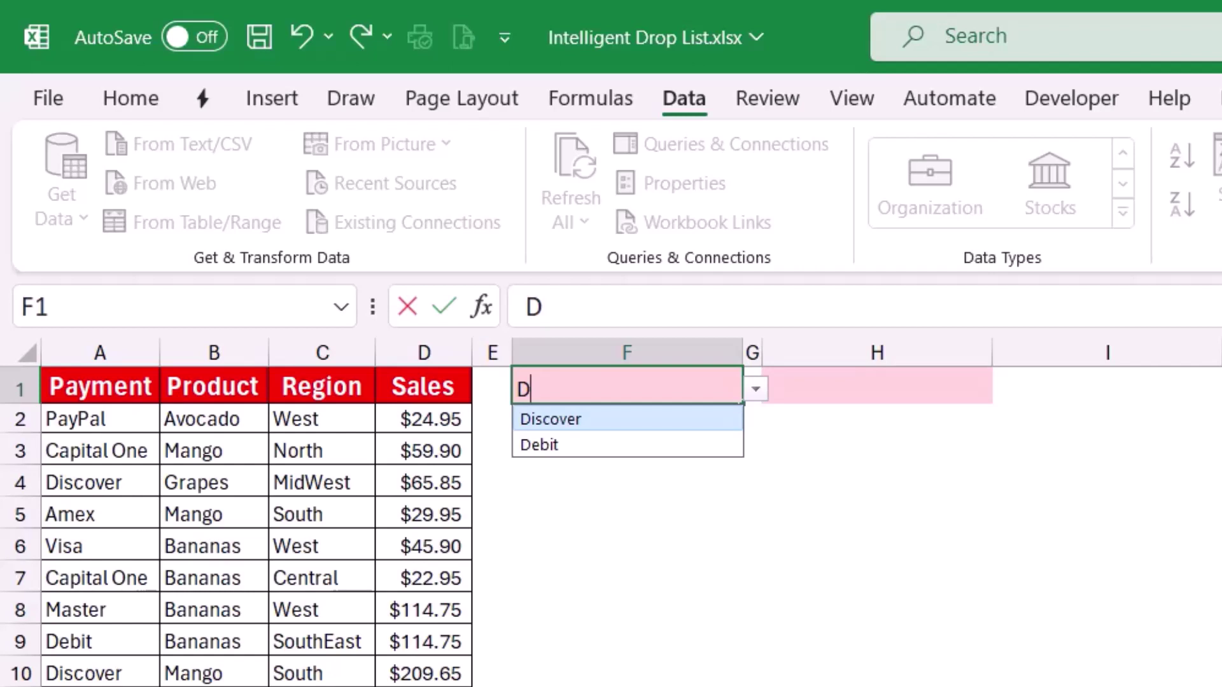
key("Return")
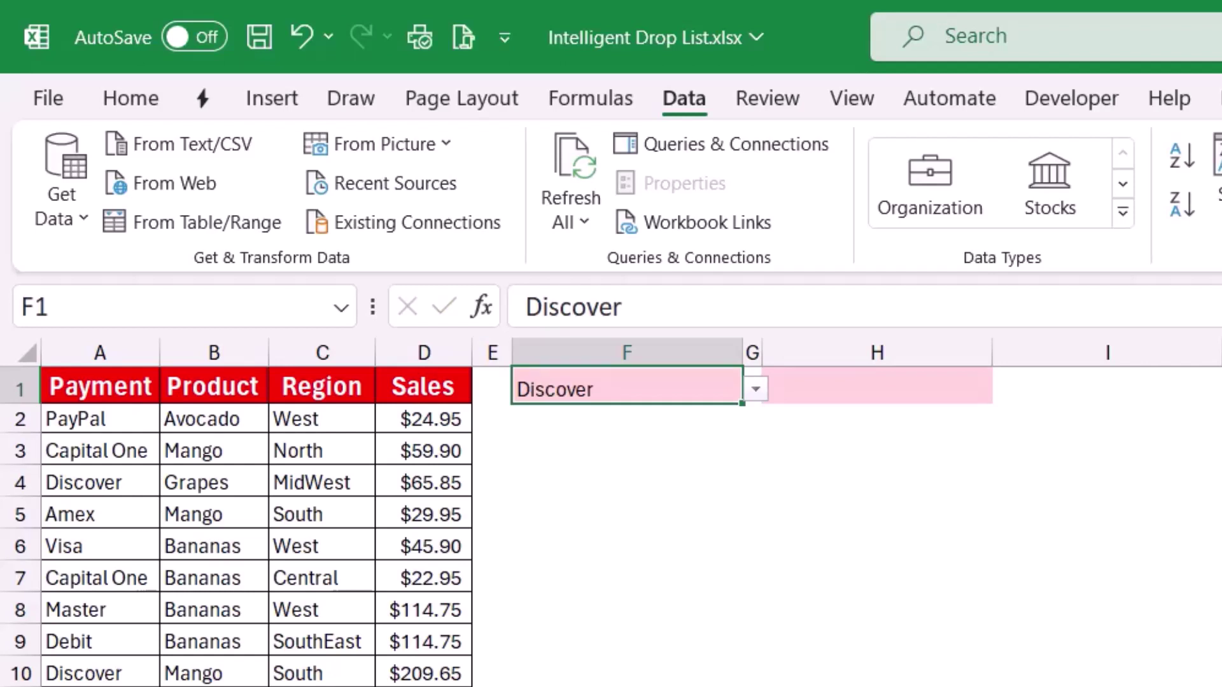
Add list data validation to H1 with the raw Region column, =$C$2:$C$64, as the source.
left_click(877, 386)
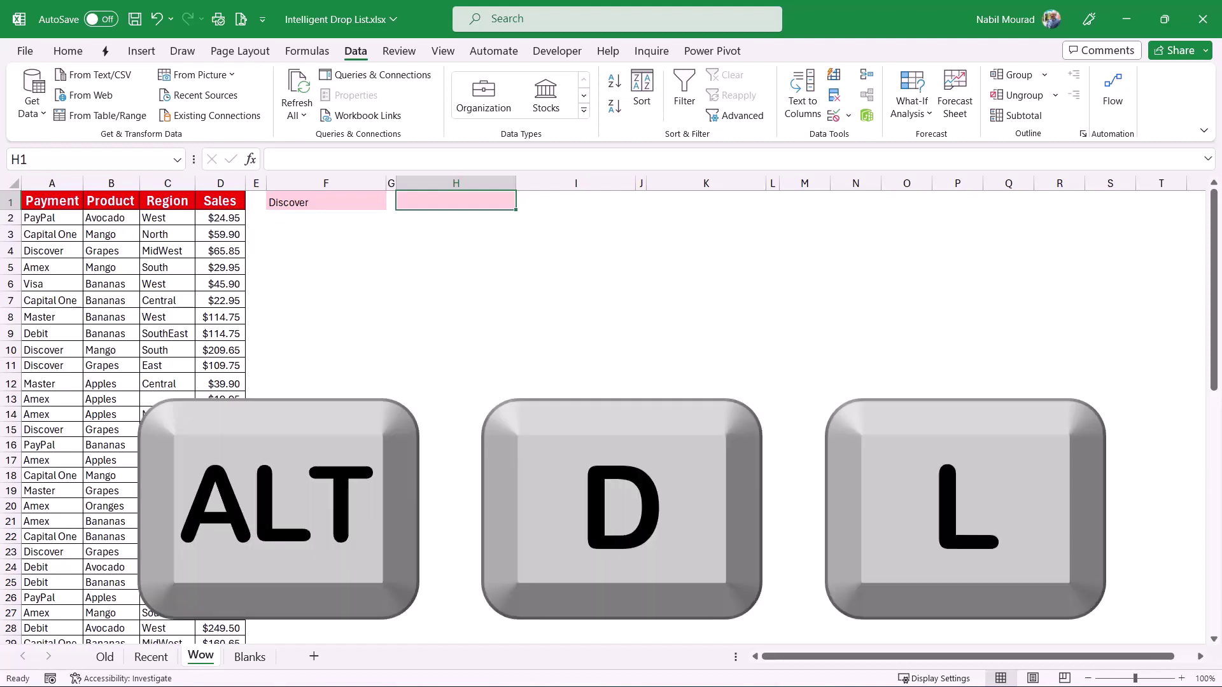
key("alt+d")
key("l")
key("Tab")
key("l")
key("Tab")
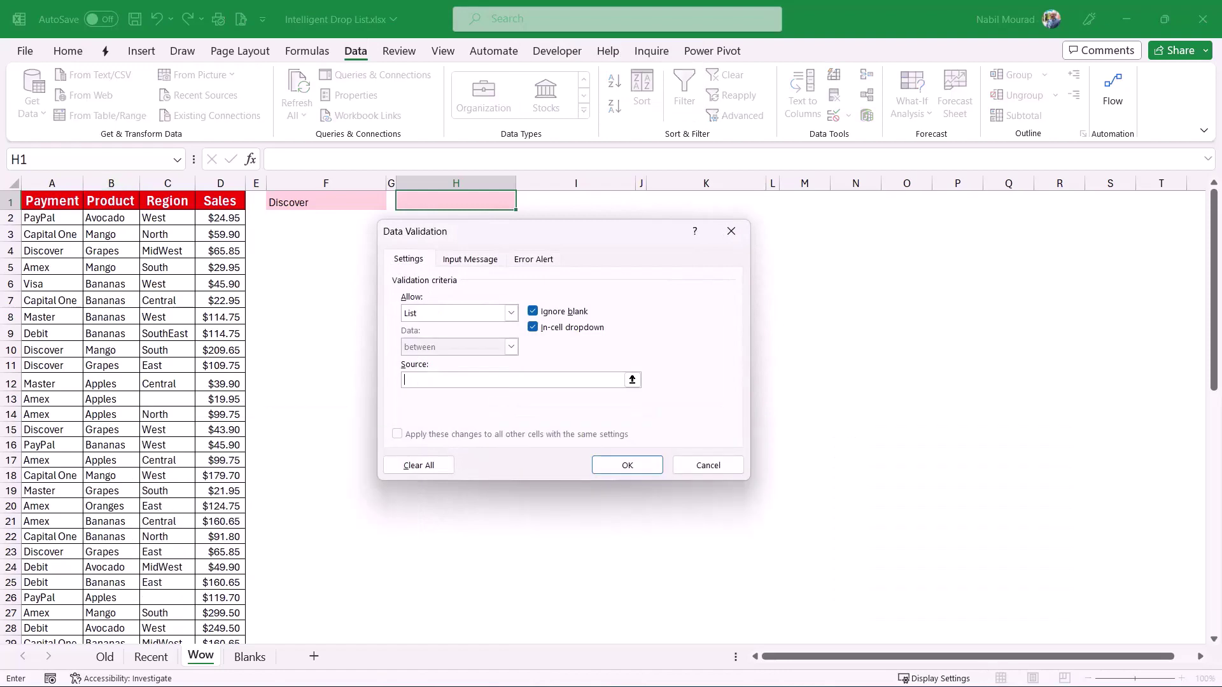
left_click_drag(167, 218, 167, 628)
key("ctrl+shift+Down")
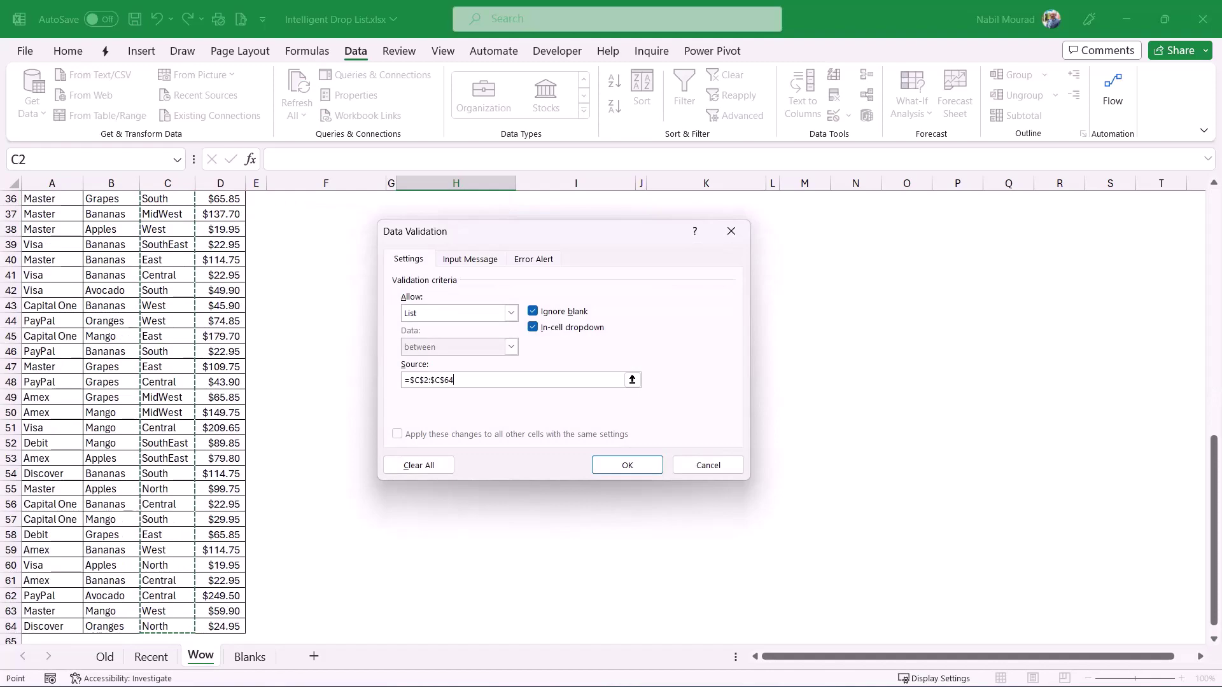
key("Return")
Choose SouthEast from the drop-down list in H1 of the Wow sheet.
scroll(121, 413, "up", 3)
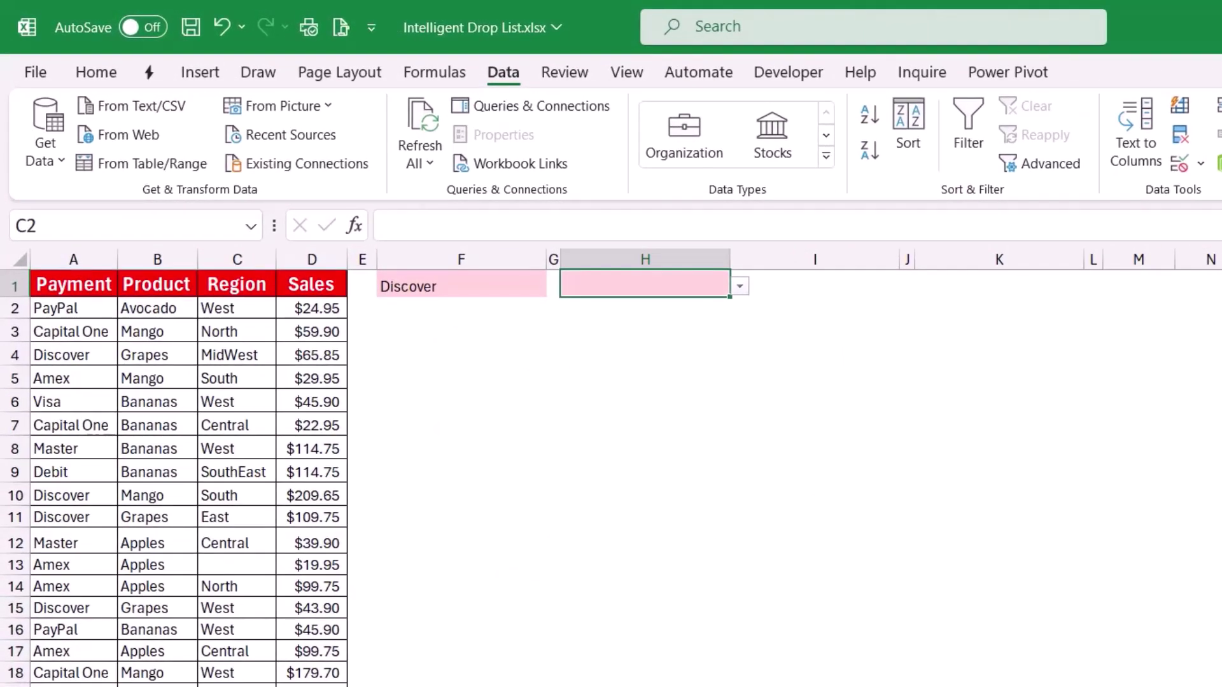
left_click(740, 287)
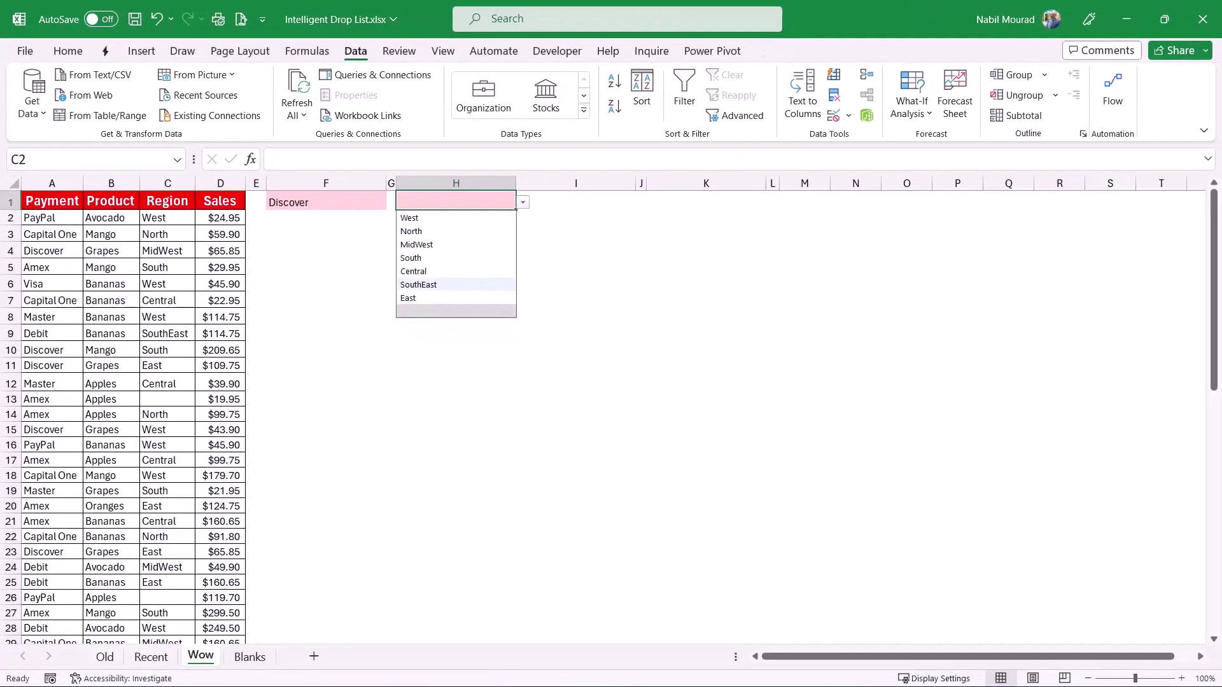
left_click(593, 403)
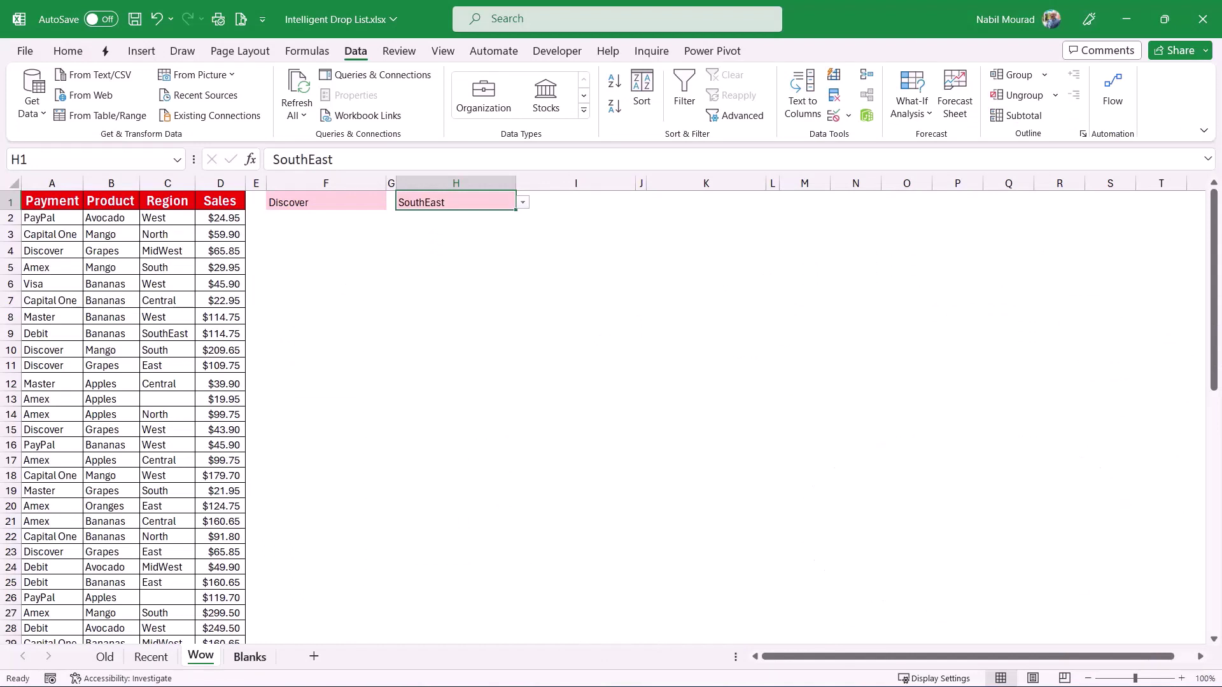
On the Blanks sheet, enter =UNIQUE(C2:C64) in F1 to extract the distinct regions.
key("ctrl+Page_Down")
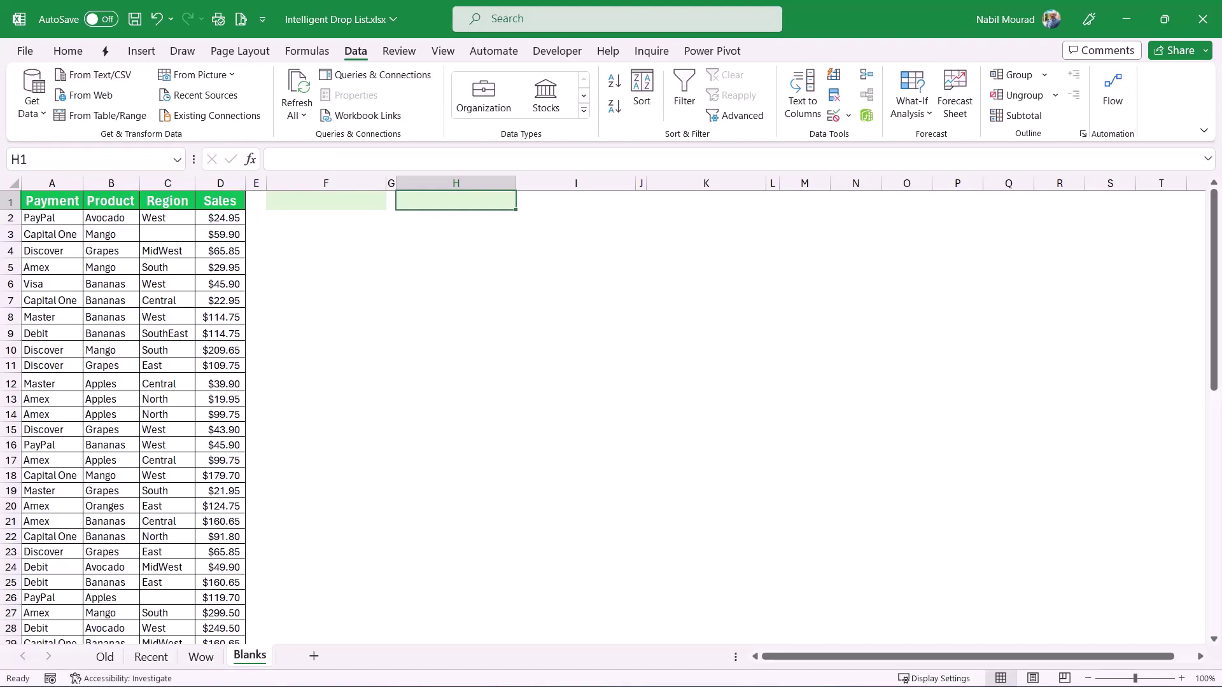
left_click(325, 200)
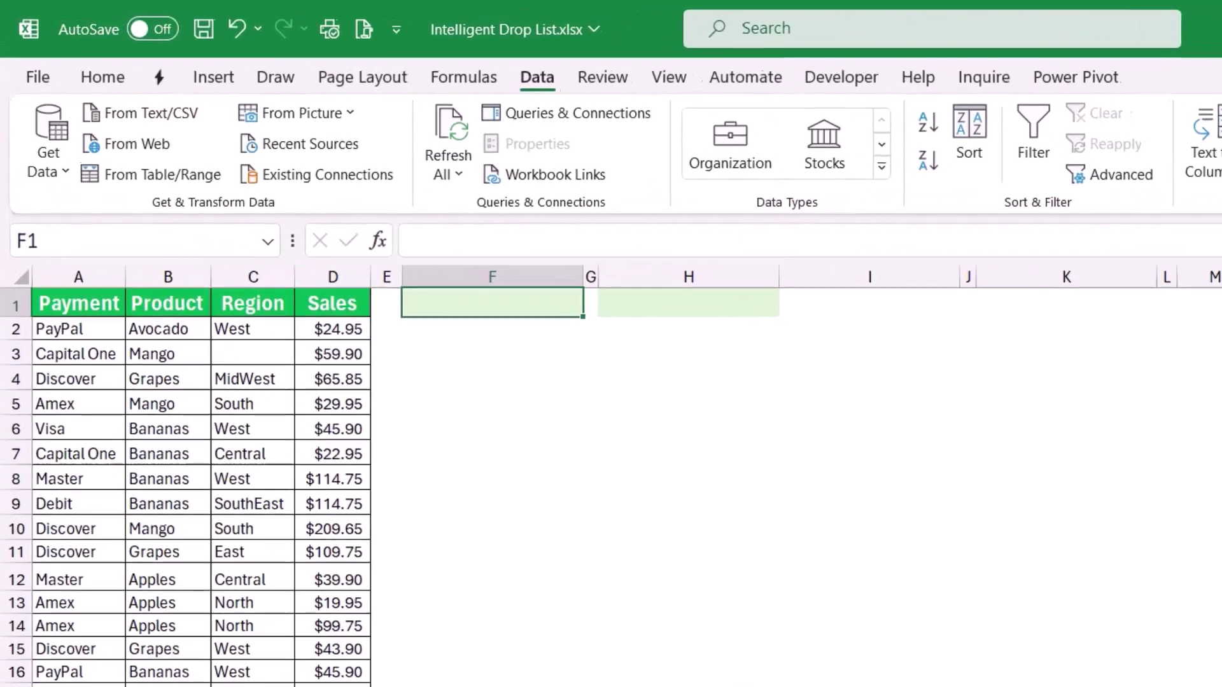
type("=uniq")
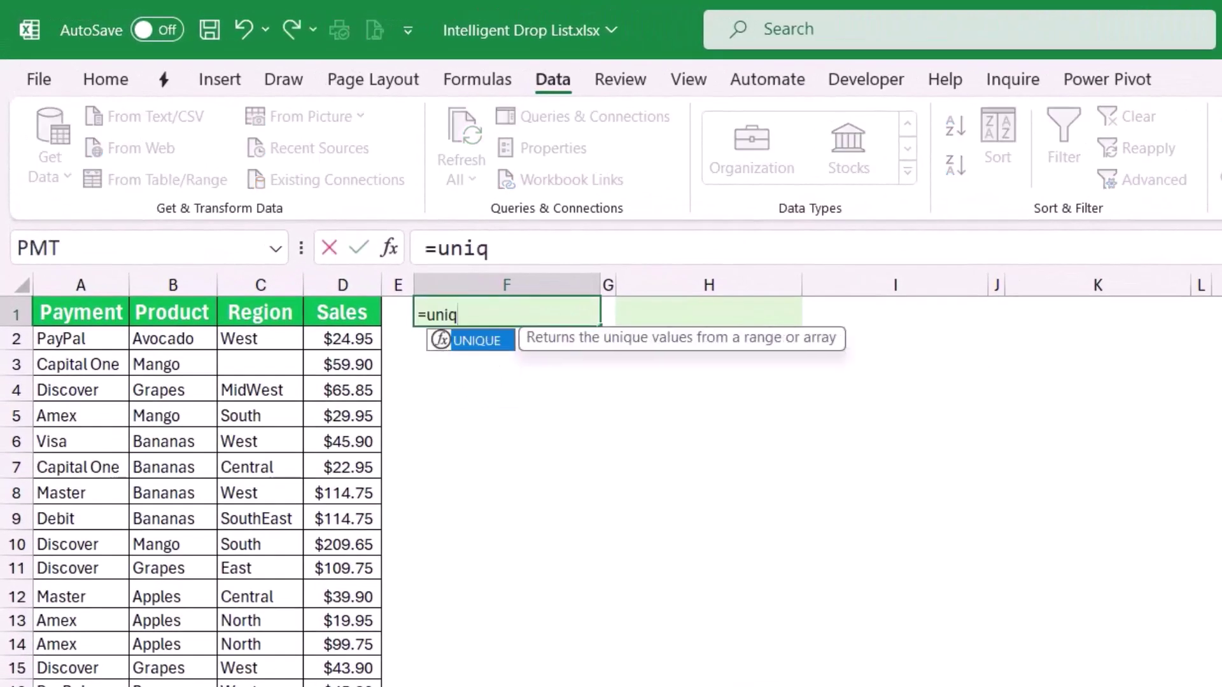
key("Tab")
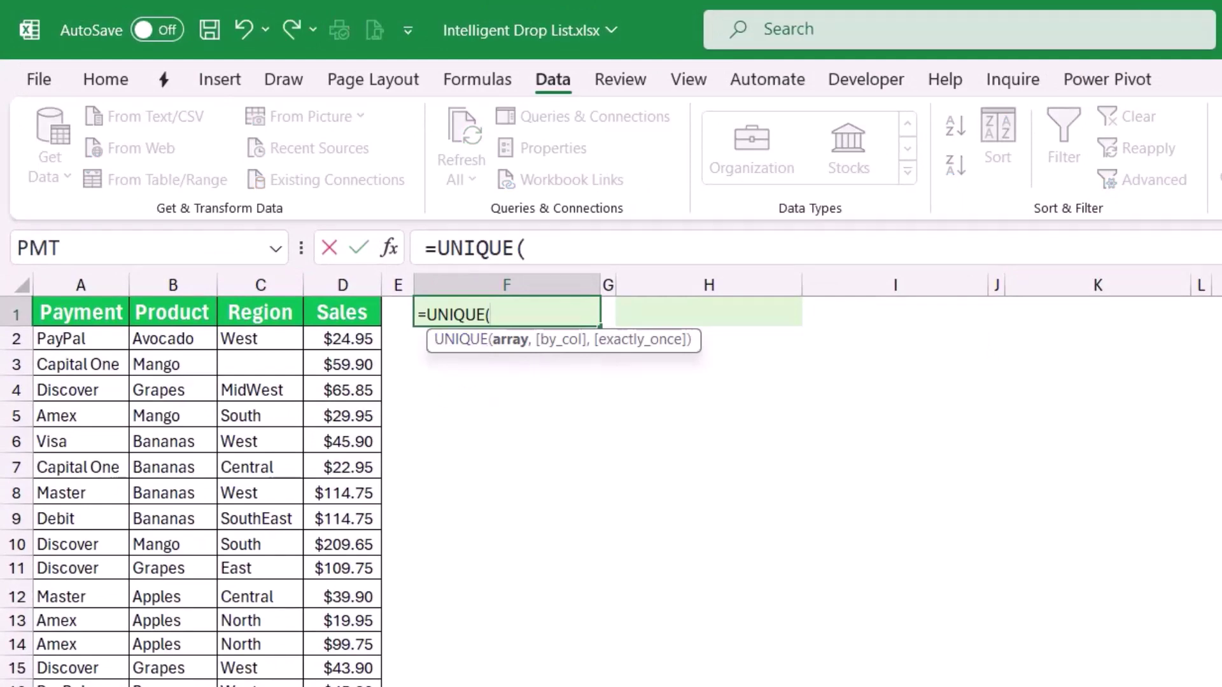
left_click_drag(260, 338, 260, 684)
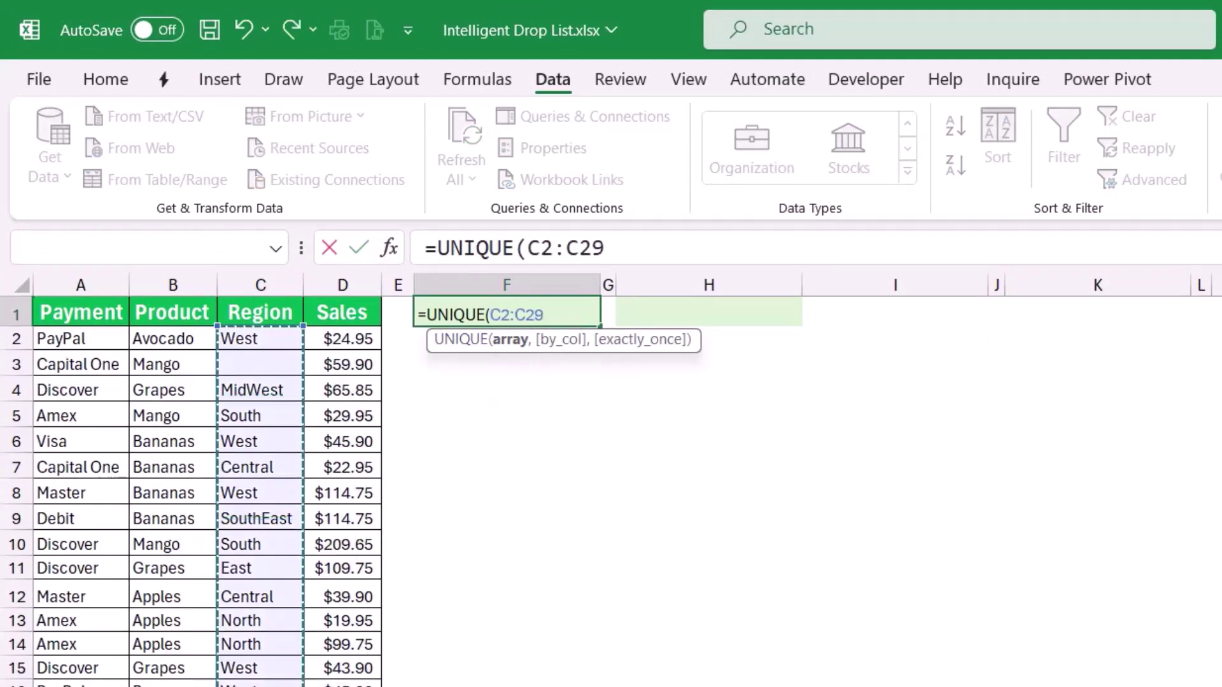
key("ctrl+shift+Down")
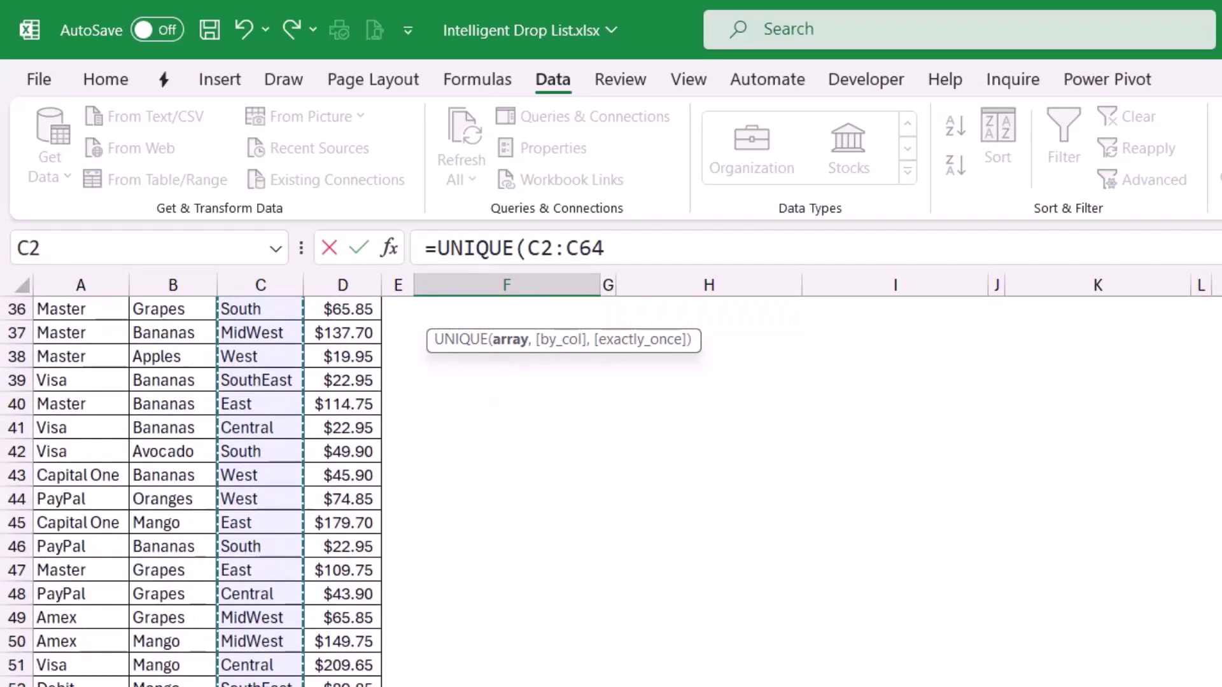
key("ctrl+BackSpace")
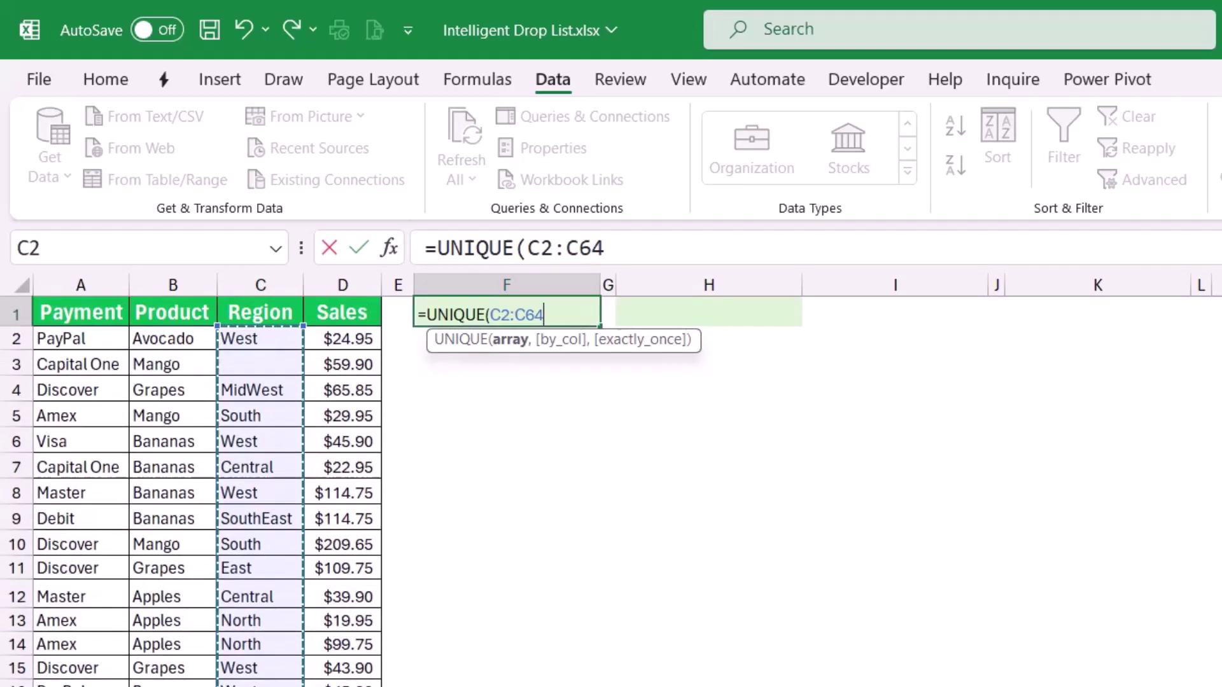
type(")")
key("Return")
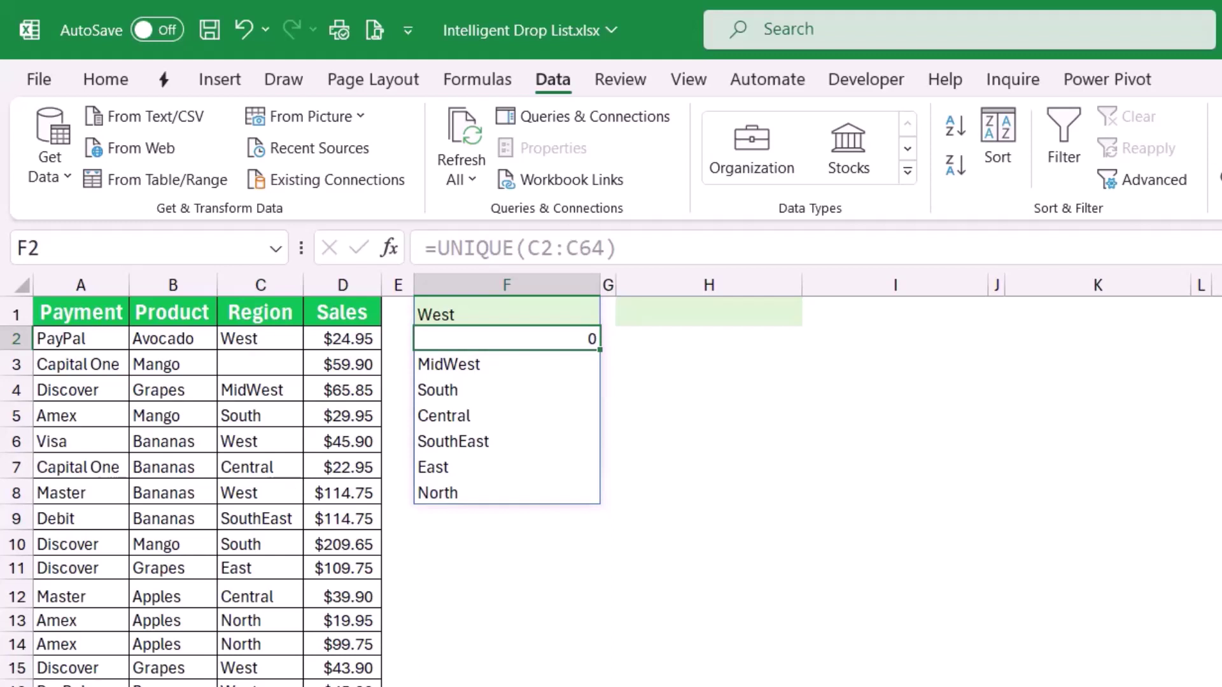
Wrap the F1 formula in a descending SORT so it reads =SORT(UNIQUE(C2:C64),,-1).
left_click(490, 314)
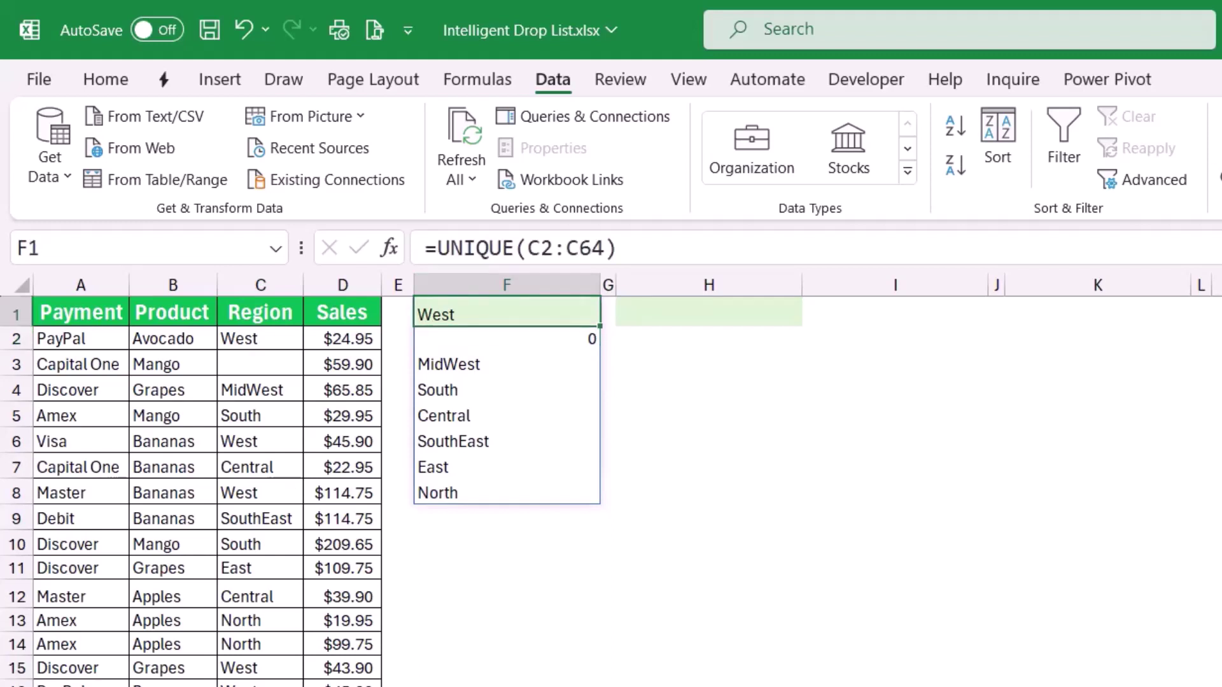
left_click(437, 249)
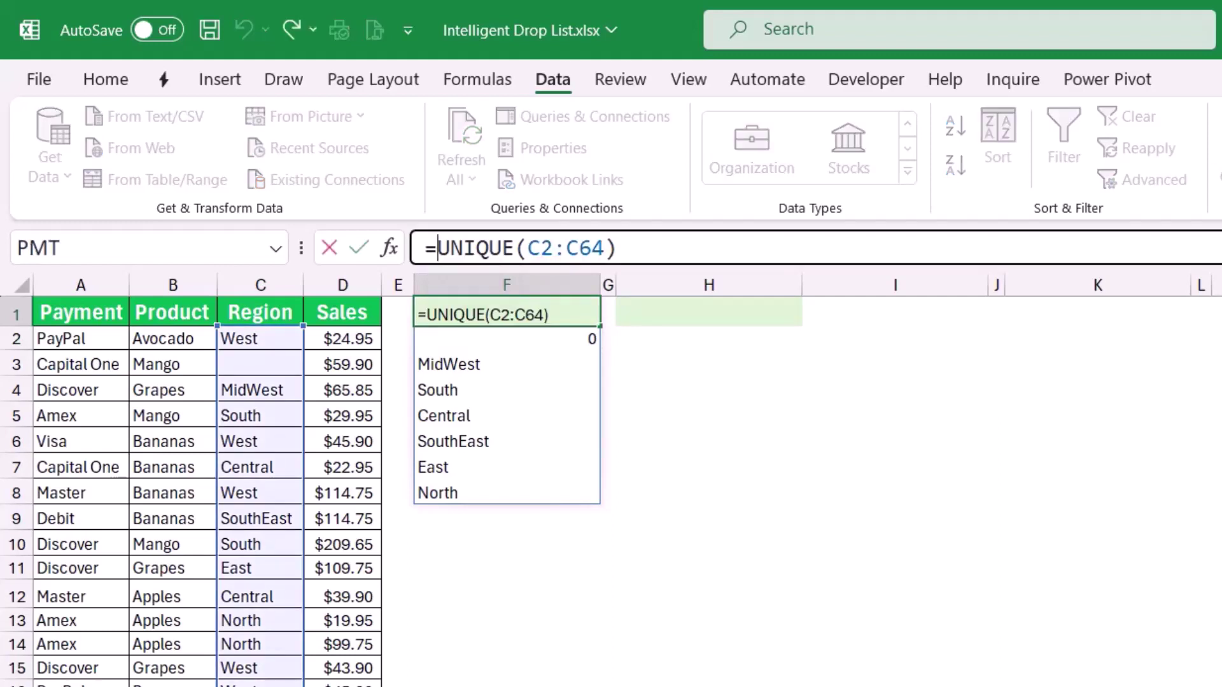
type("sort")
key("Tab")
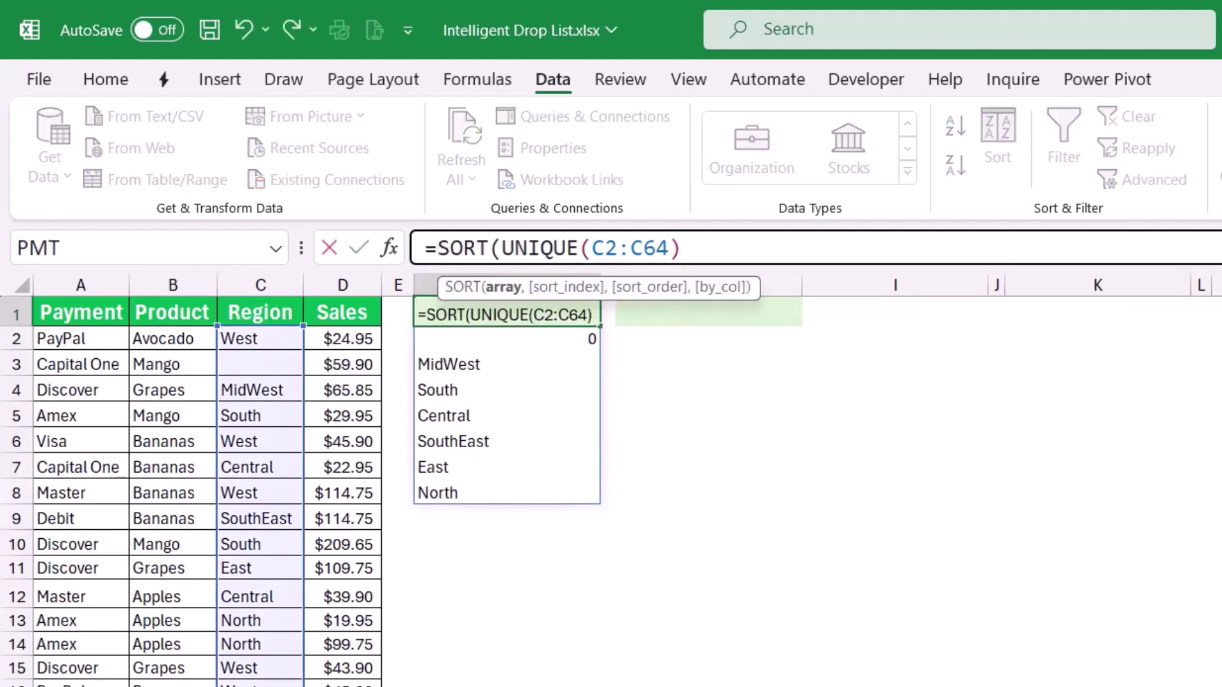
key("End")
type(",")
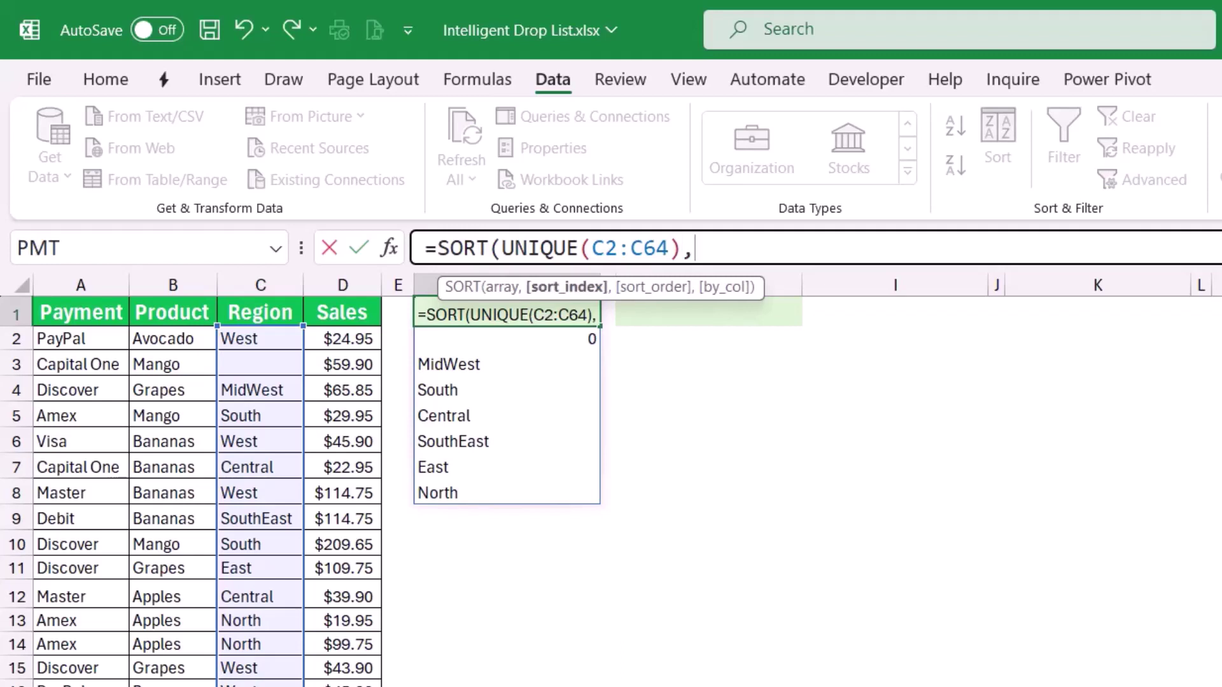
type(",")
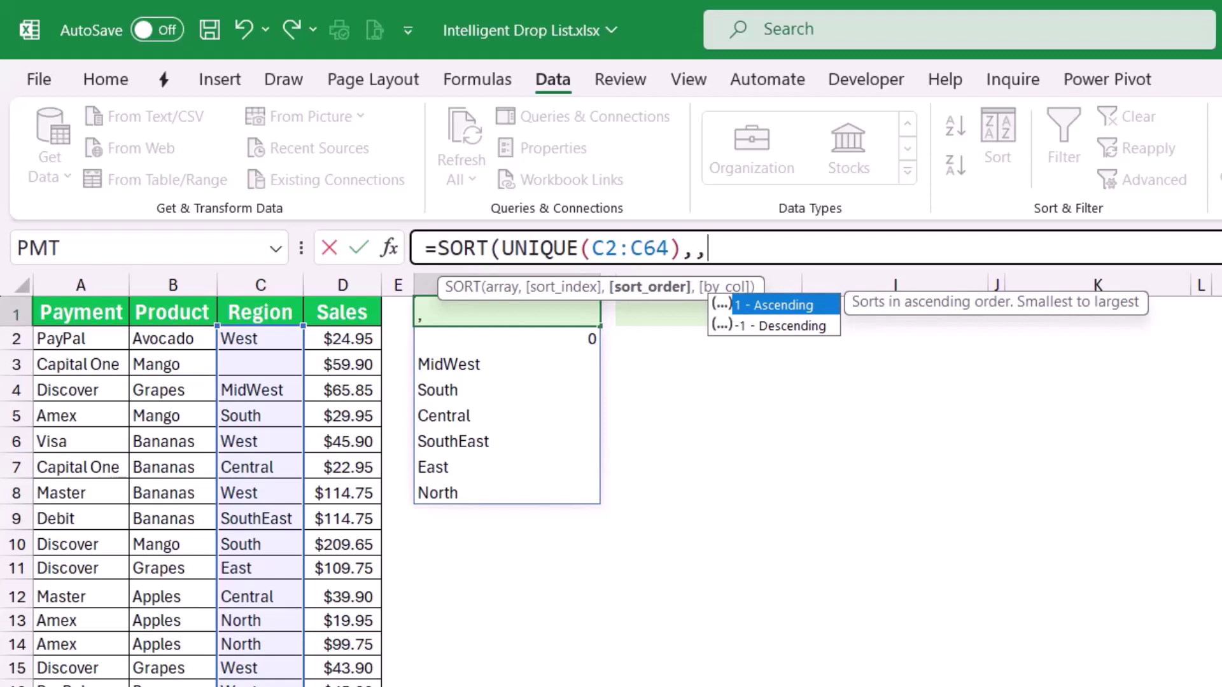
type("-1)")
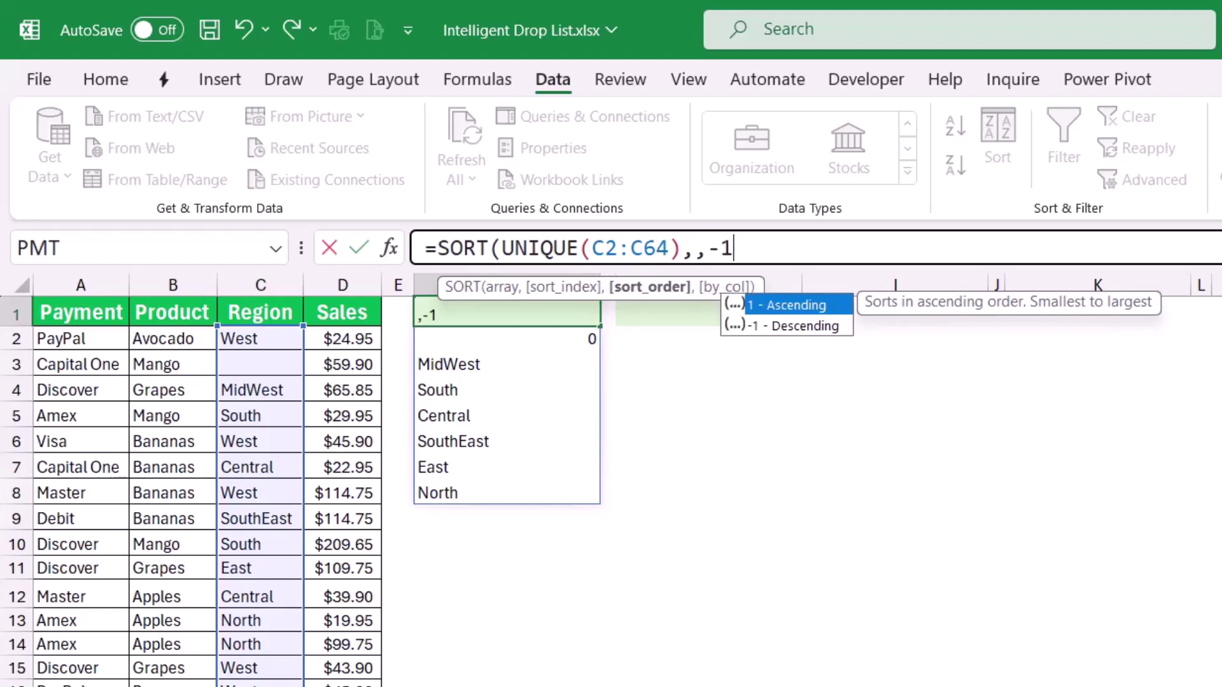
key("Return")
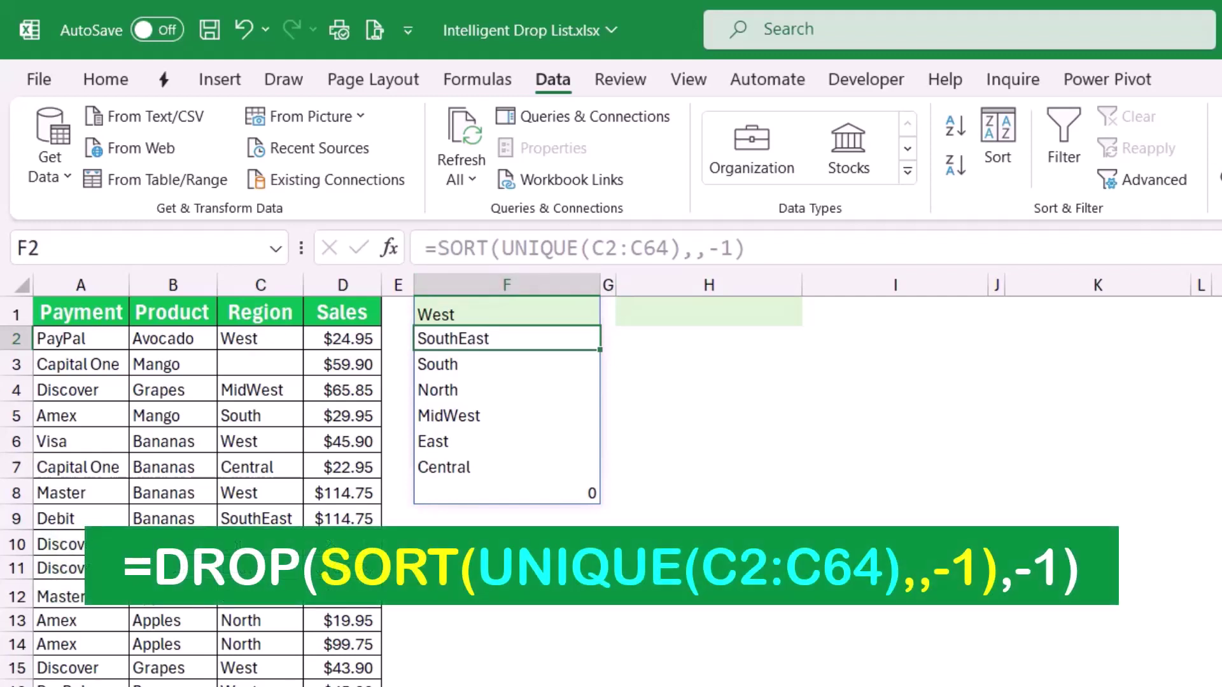
Wrap the F1 formula in DROP to remove its last row, making it =DROP(SORT(UNIQUE(C2:C64),,-1),-1).
left_click(506, 313)
left_click(436, 248)
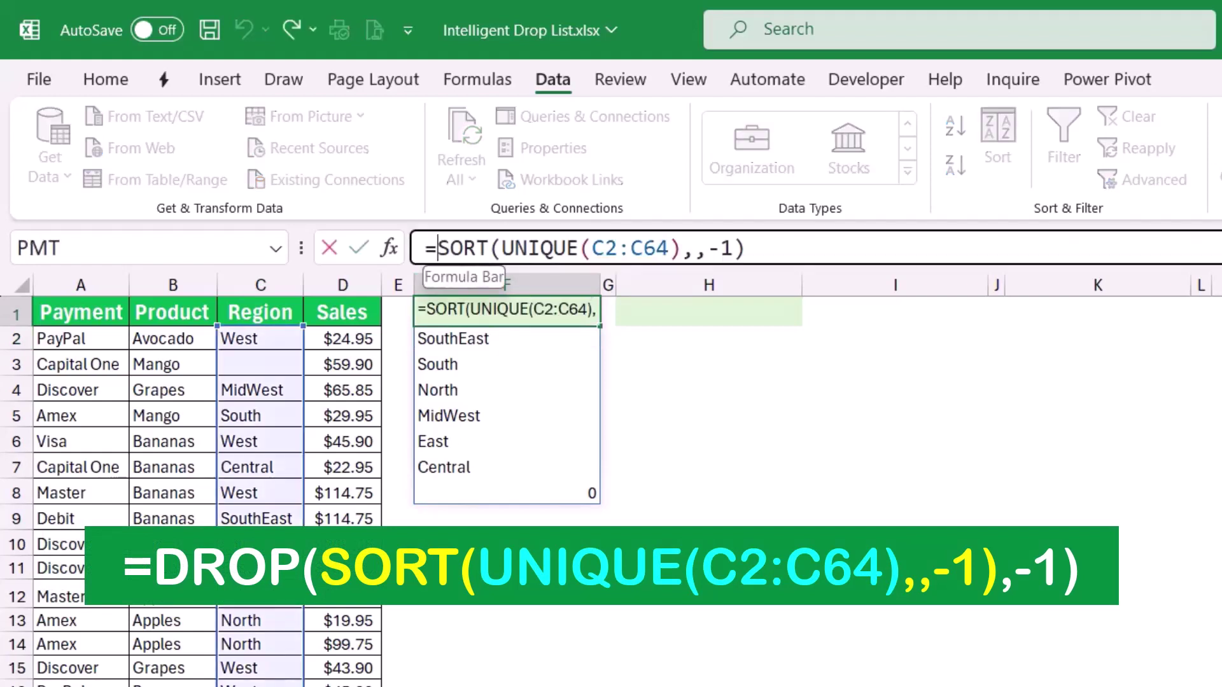
type("Drop(")
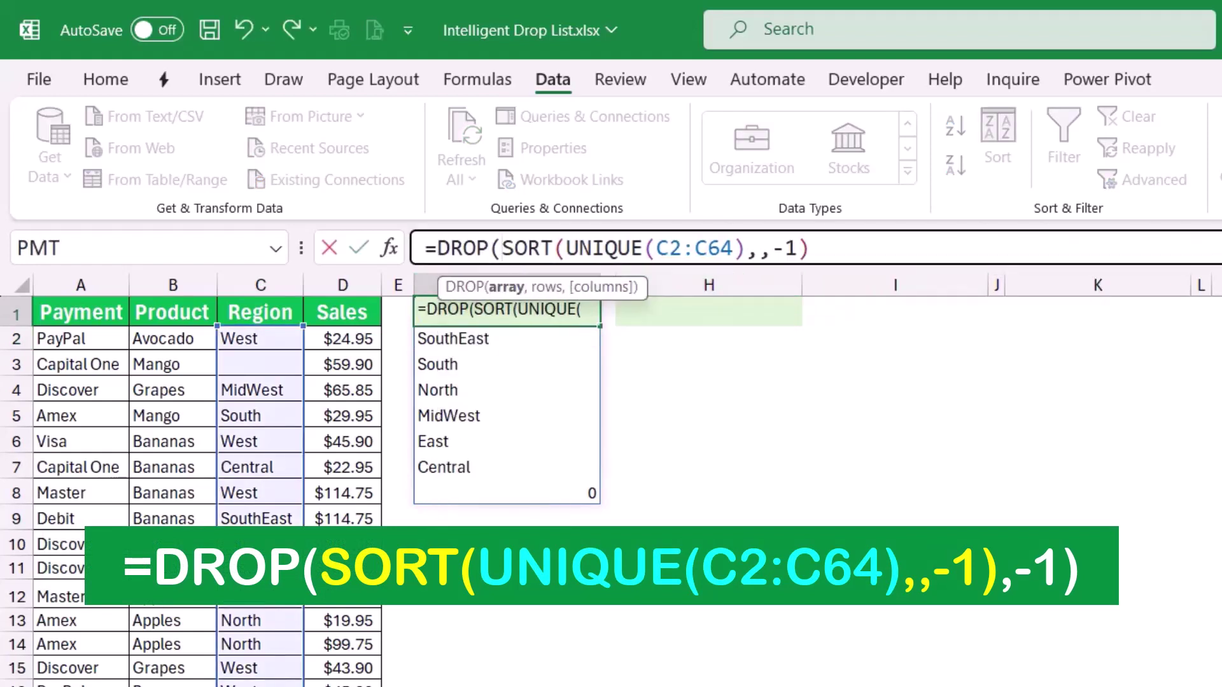
left_click(815, 248)
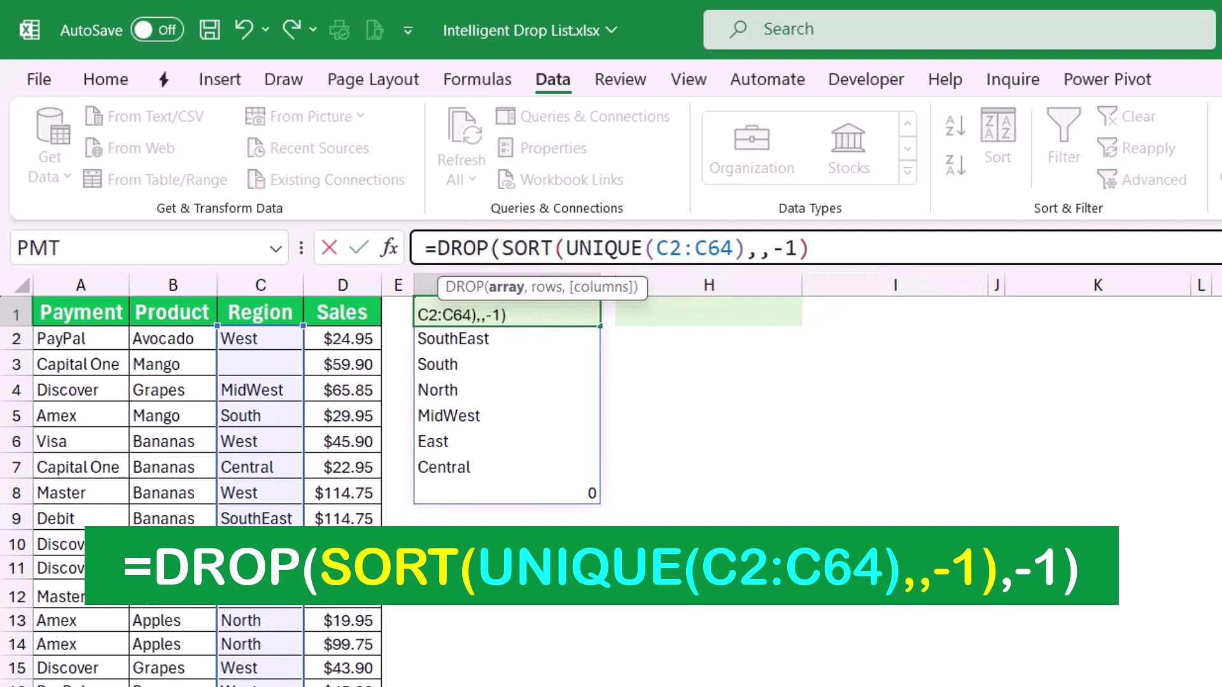
type(",-1)")
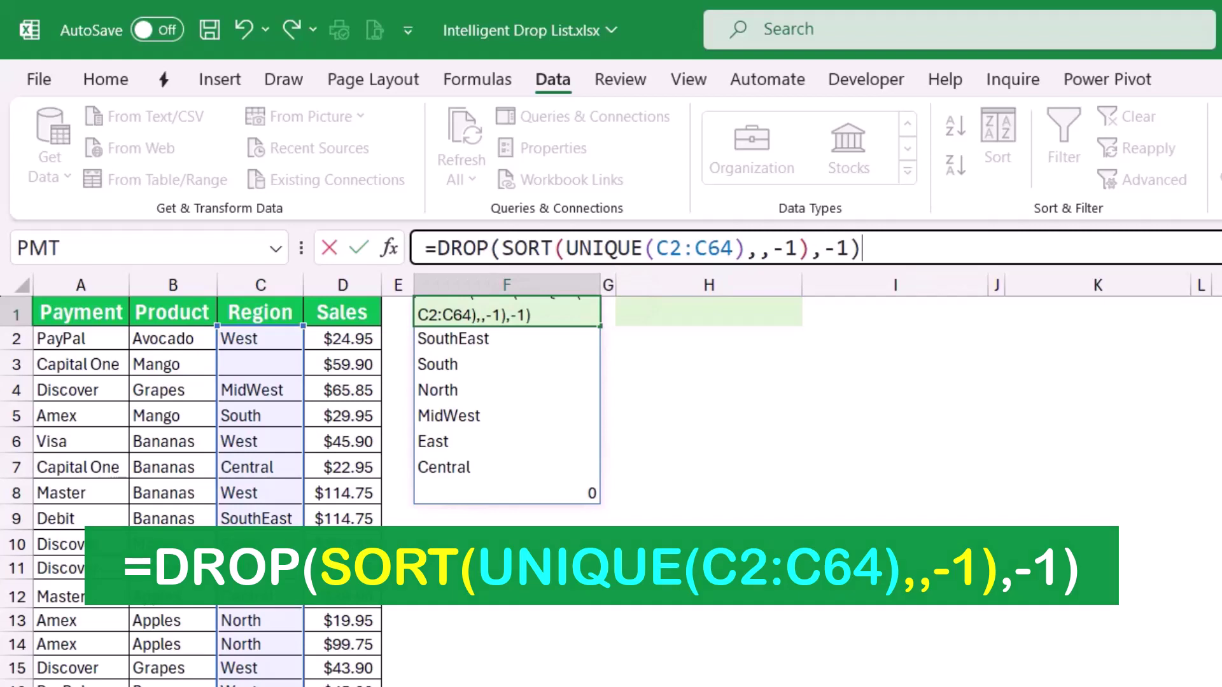
key("Return")
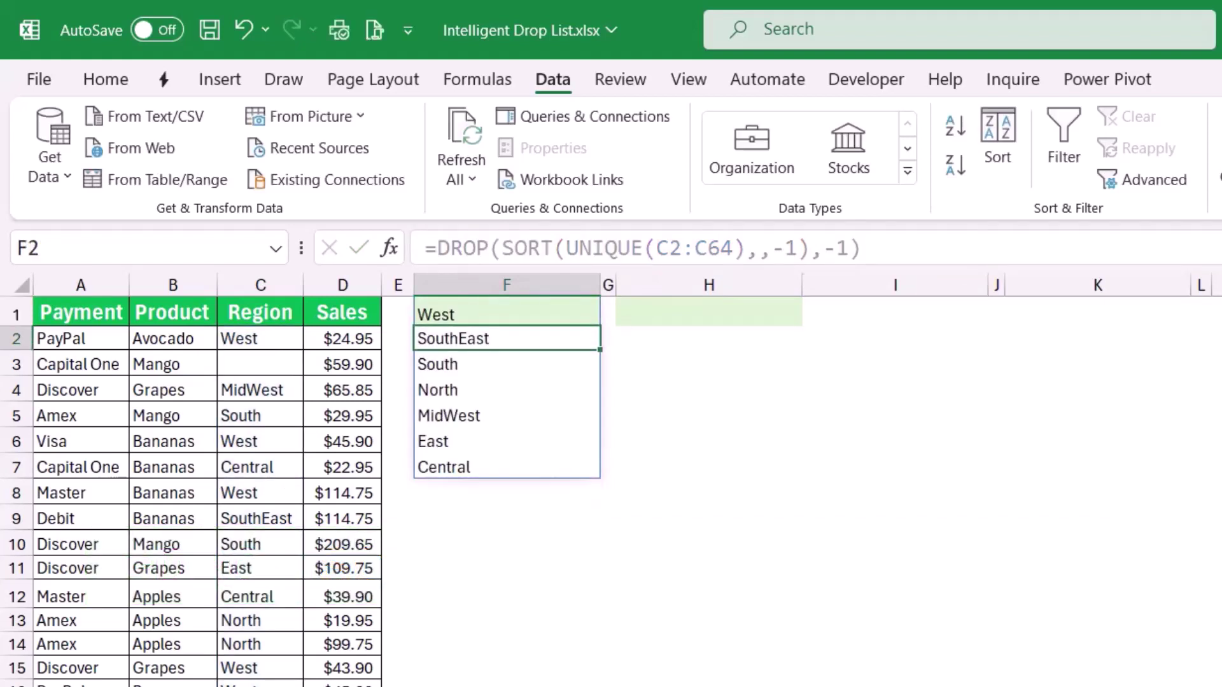
left_click(506, 312)
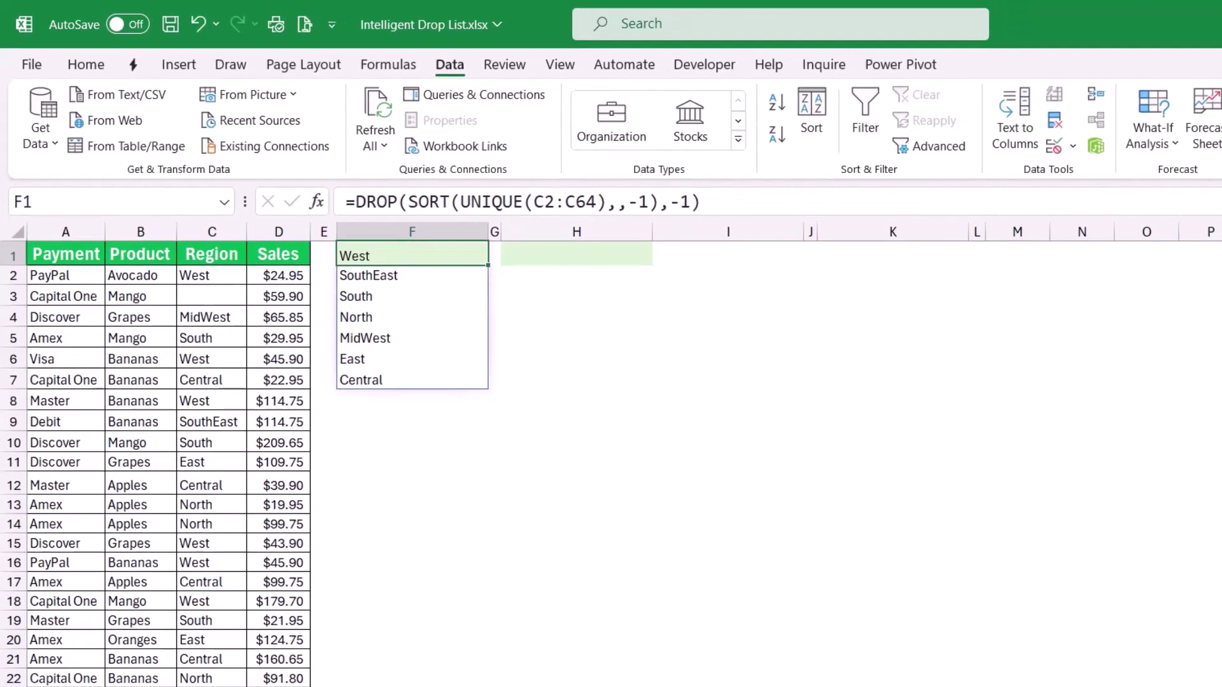
Add list data validation to H1 of the Blanks sheet with the spilled range =$F$1# as the source.
left_click(709, 312)
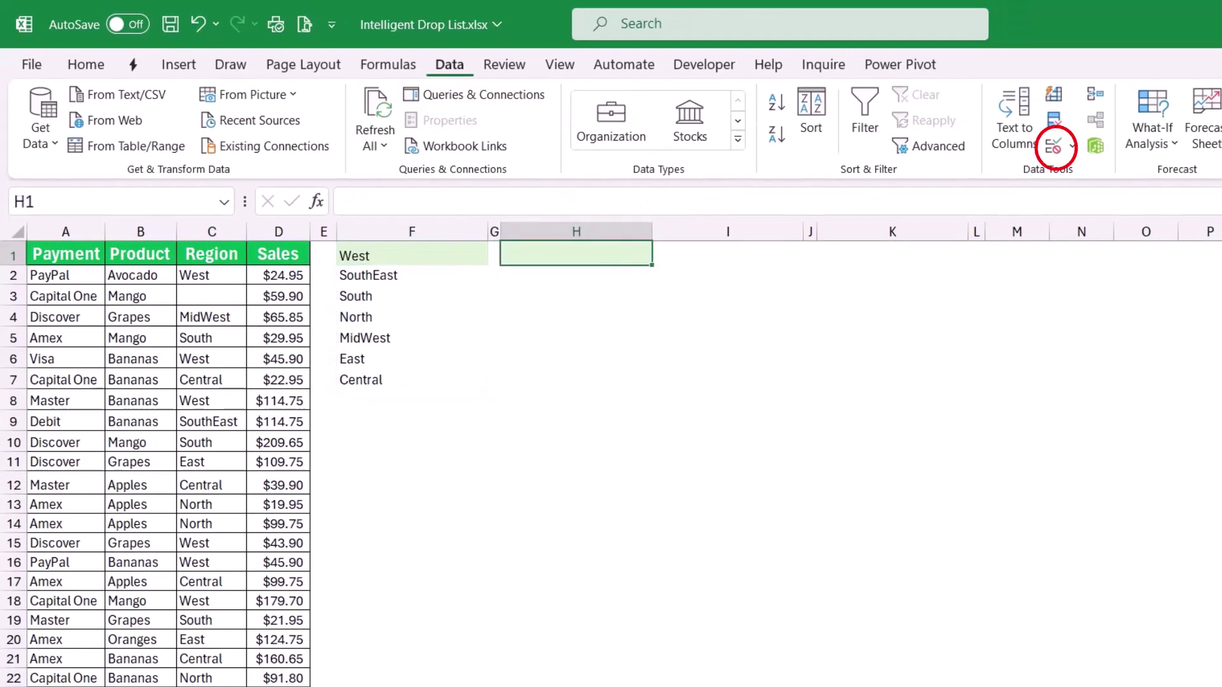
left_click(1053, 146)
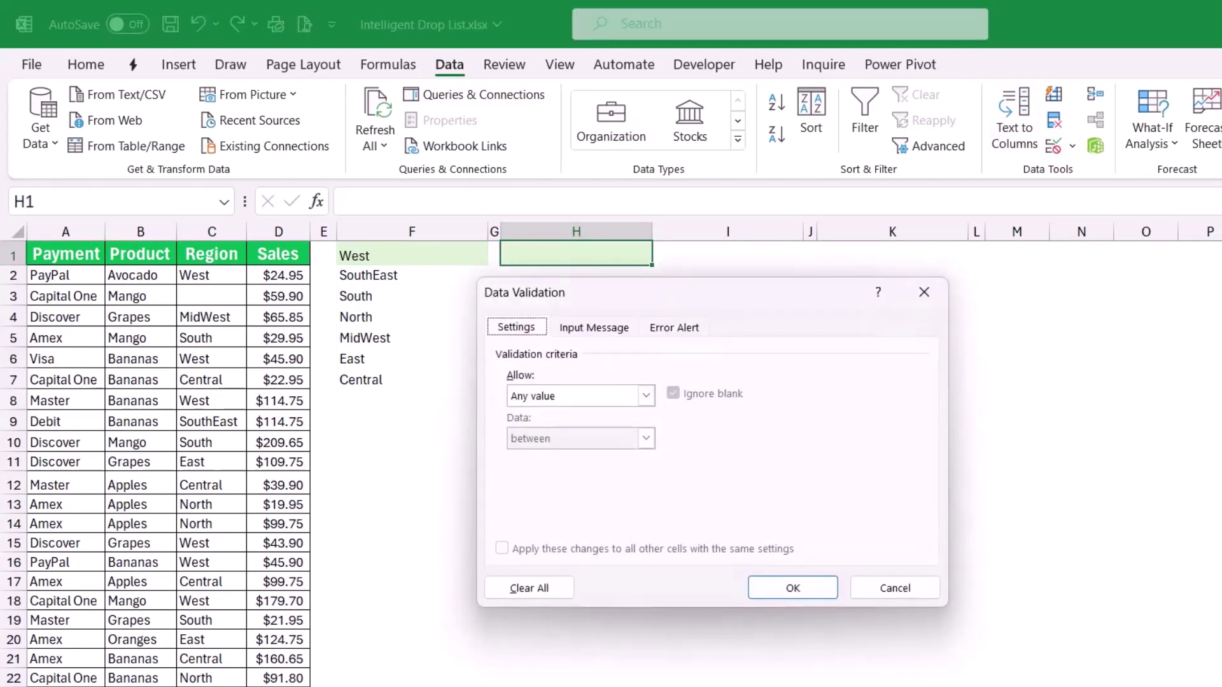
left_click(646, 395)
left_click(547, 455)
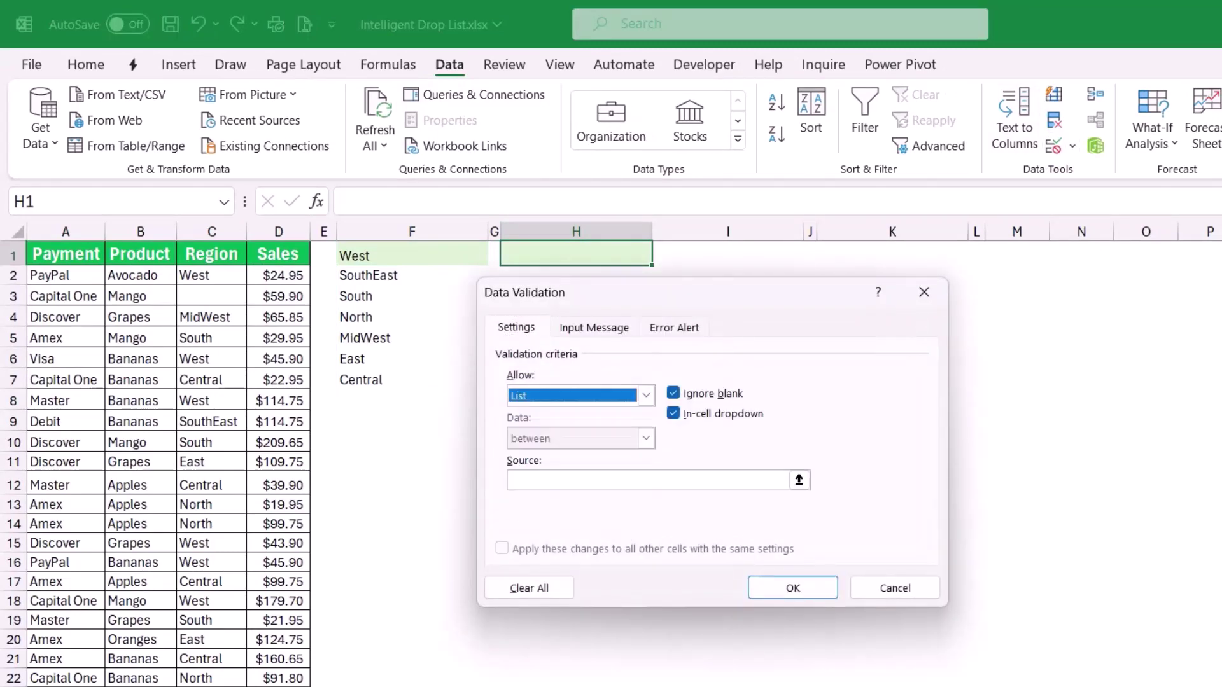
left_click(645, 480)
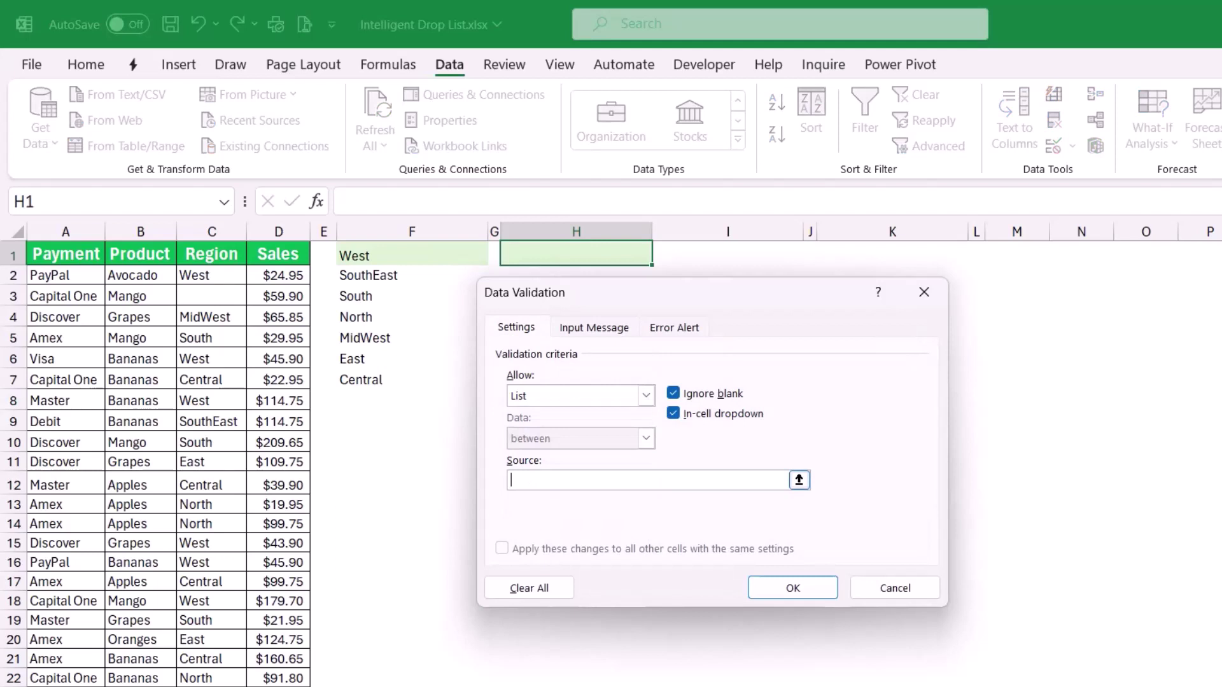
left_click(412, 255)
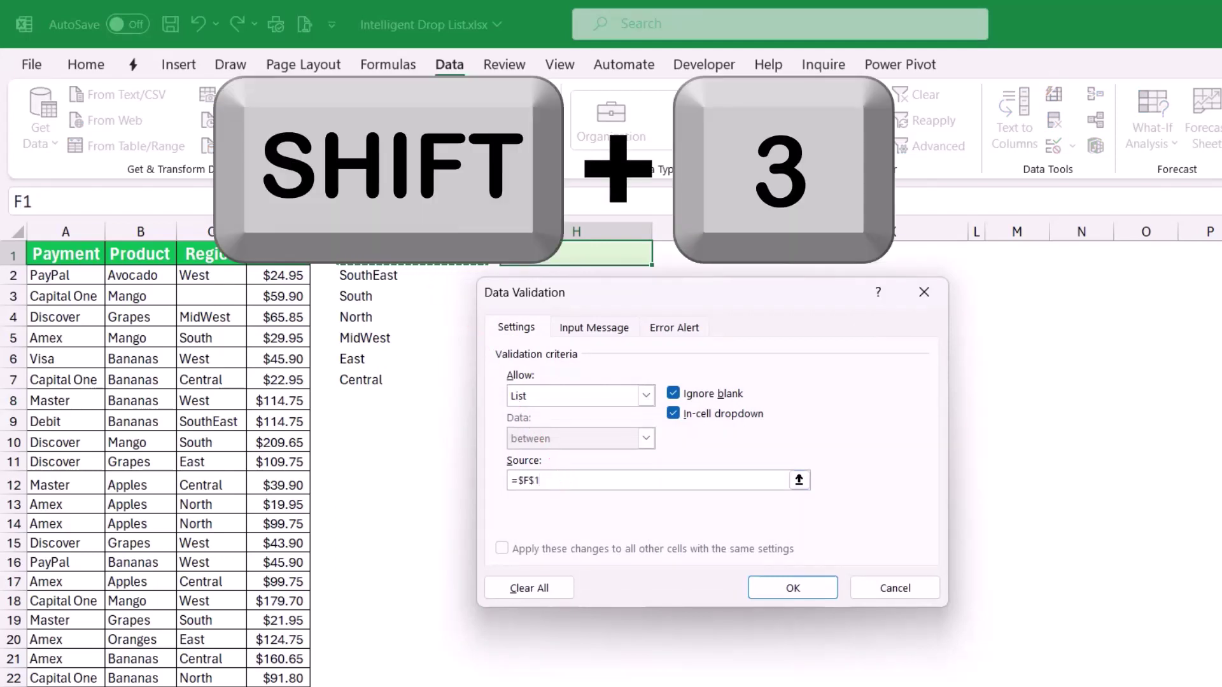
type("#")
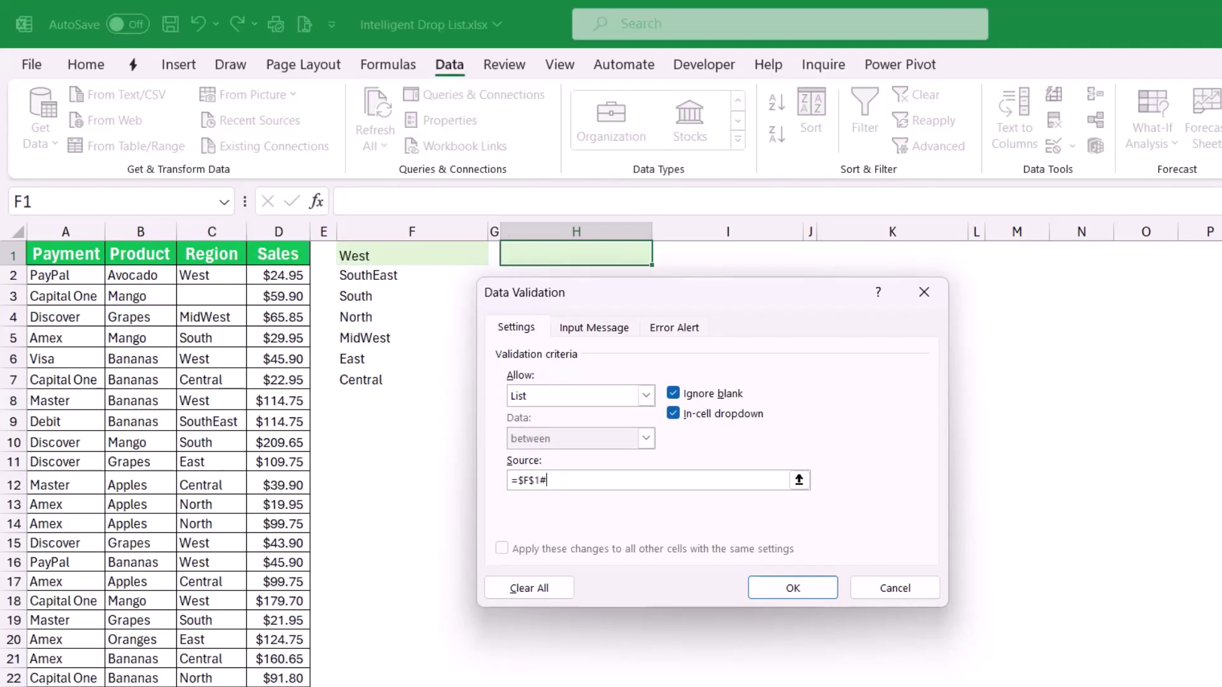
key("Return")
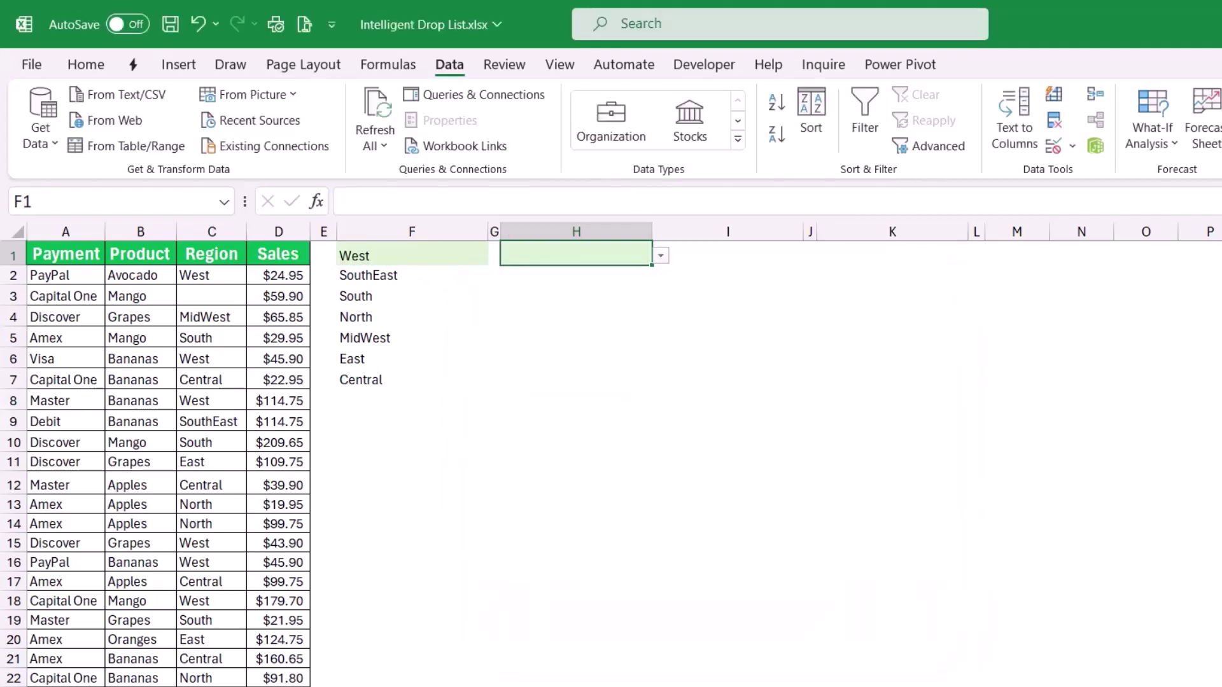
Choose South from the drop-down list in H1 of the Blanks sheet.
key("alt+Down")
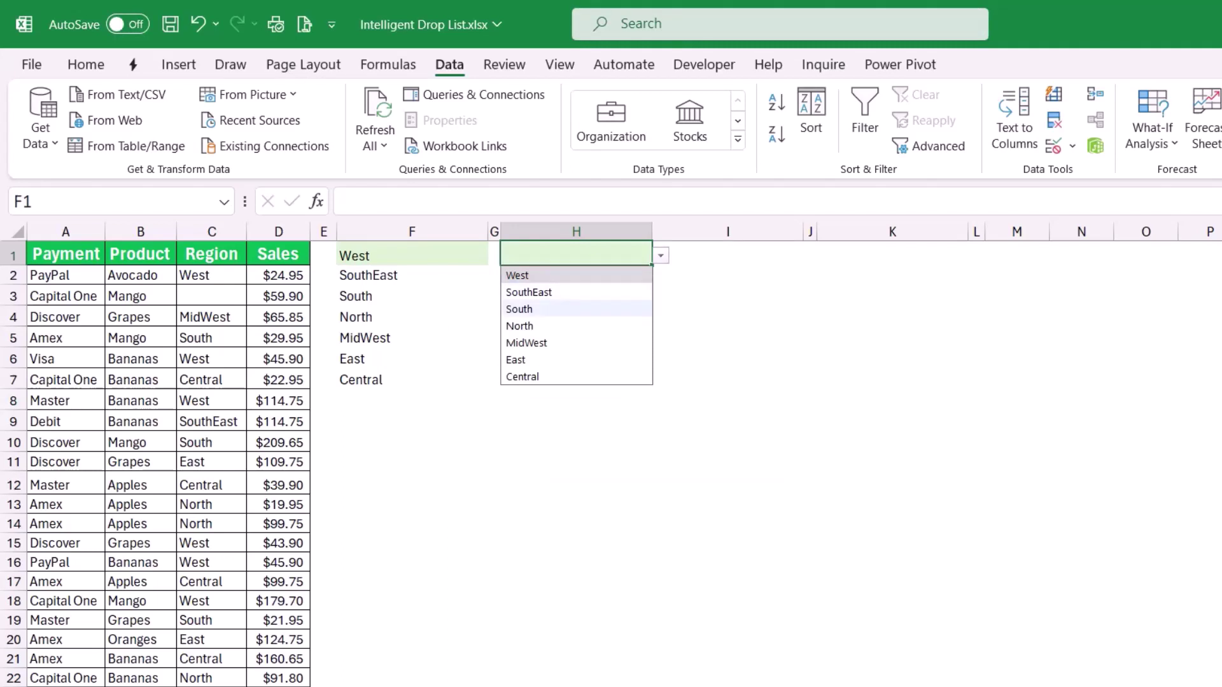
left_click(518, 309)
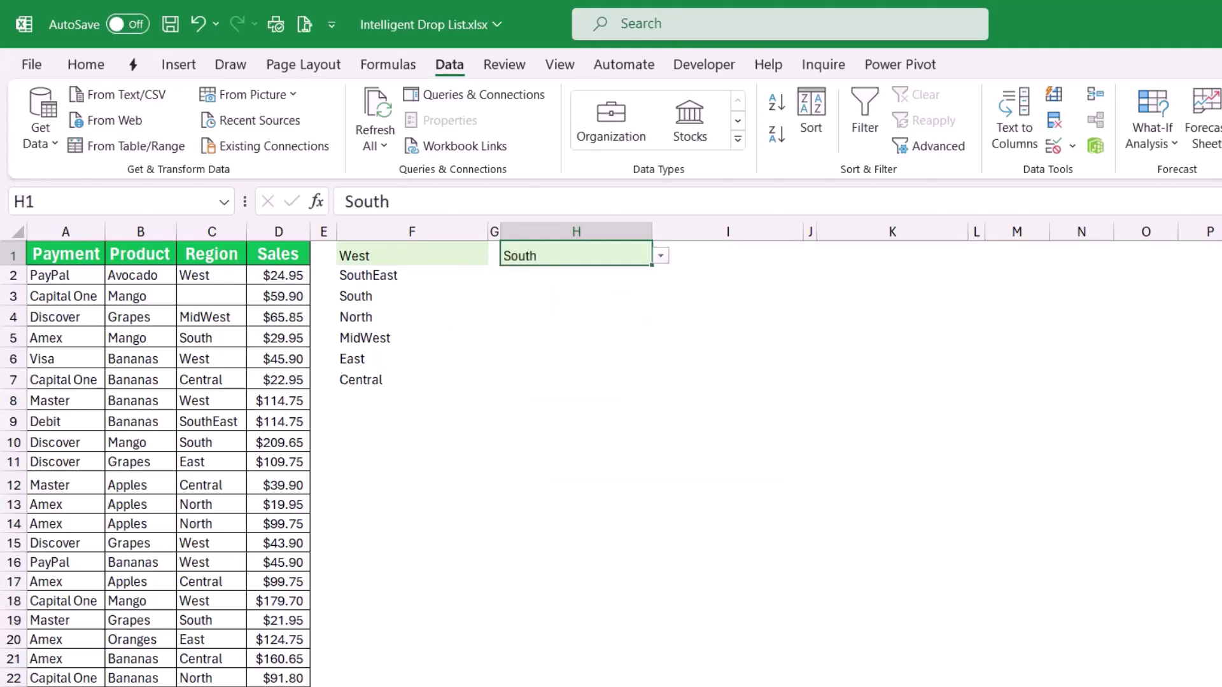